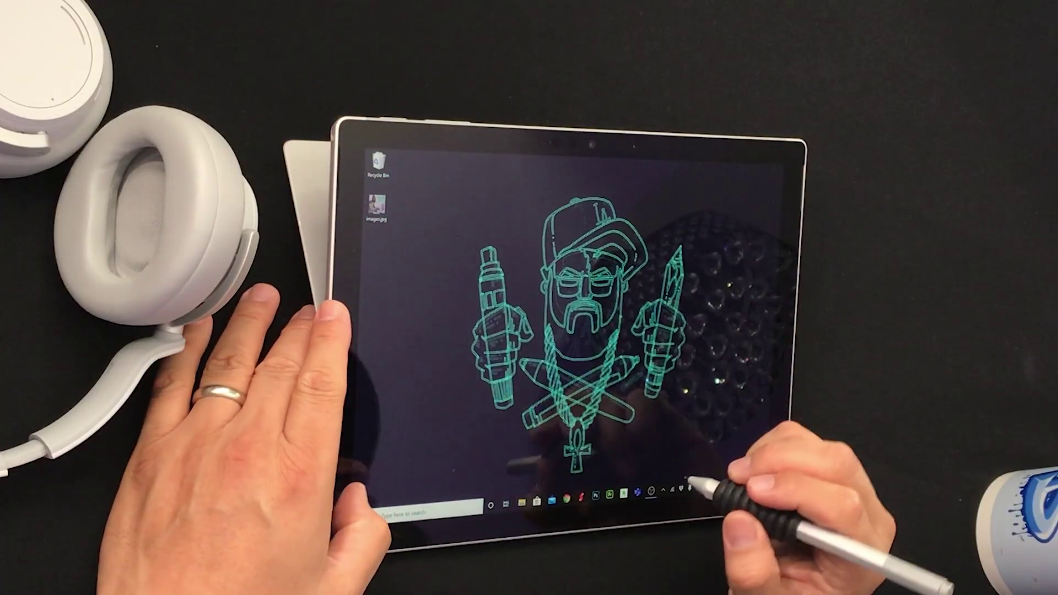
- Switch to Sketchable with the "Art Life All Day" artwork and enlarge the view of the bearded figure
key(super)
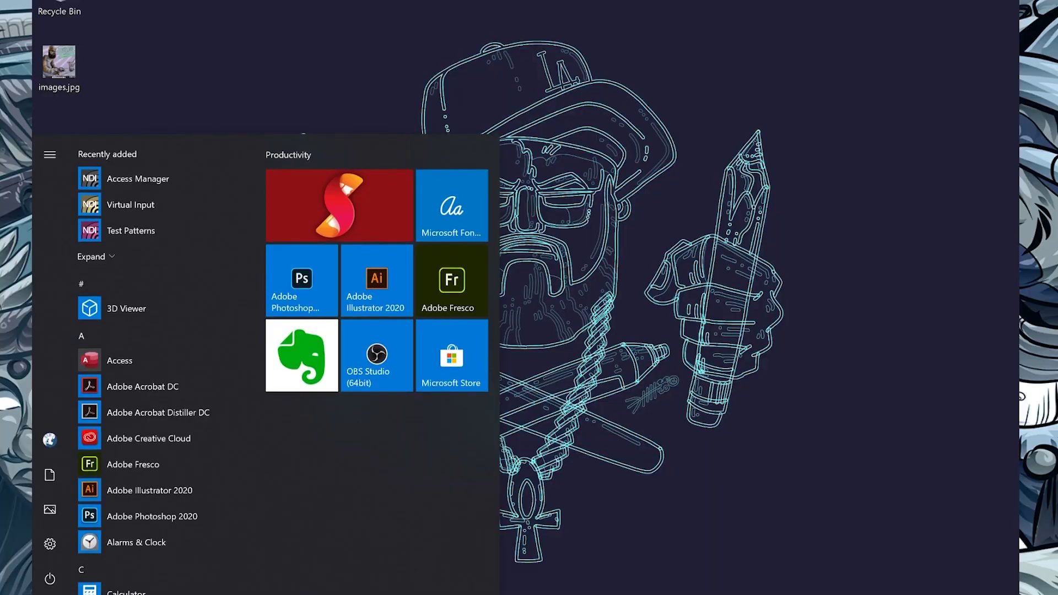
click(406, 229)
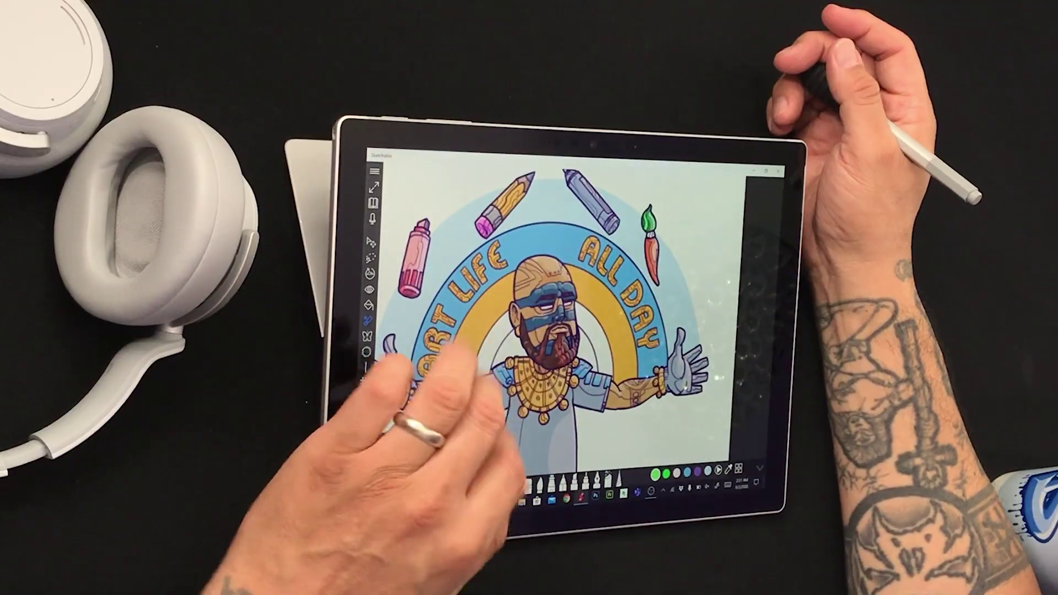
scroll(474, 358, up, 3)
scroll(474, 359, down, 3)
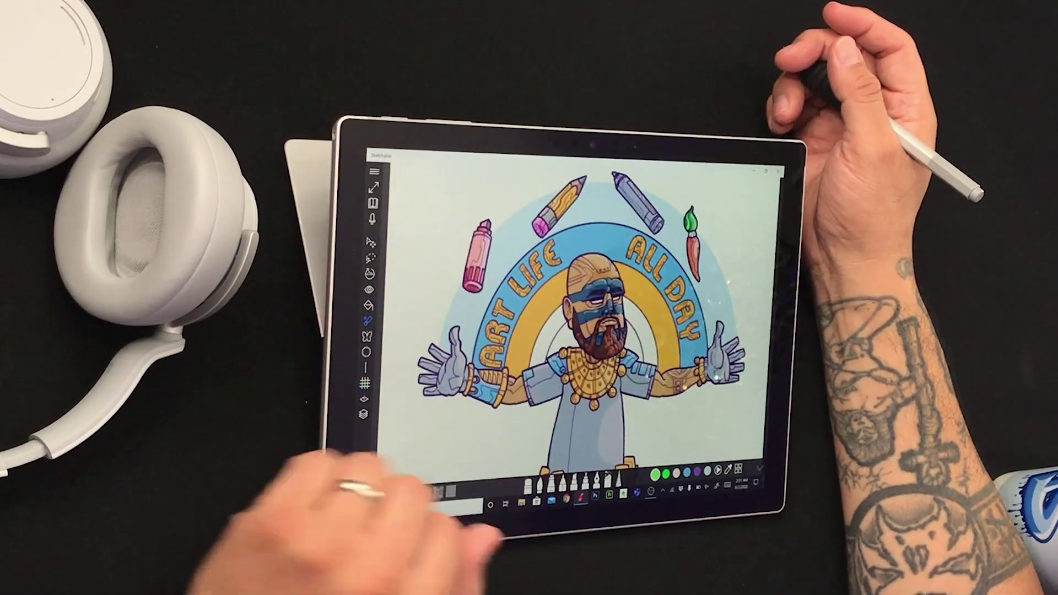
scroll(457, 361, up, 2)
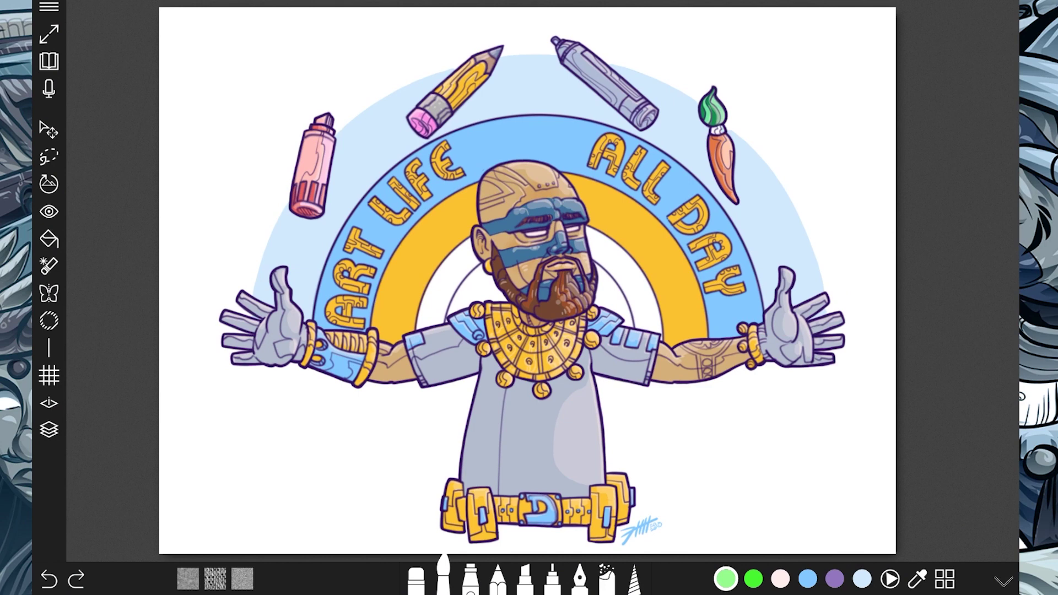
scroll(529, 248, up, 5)
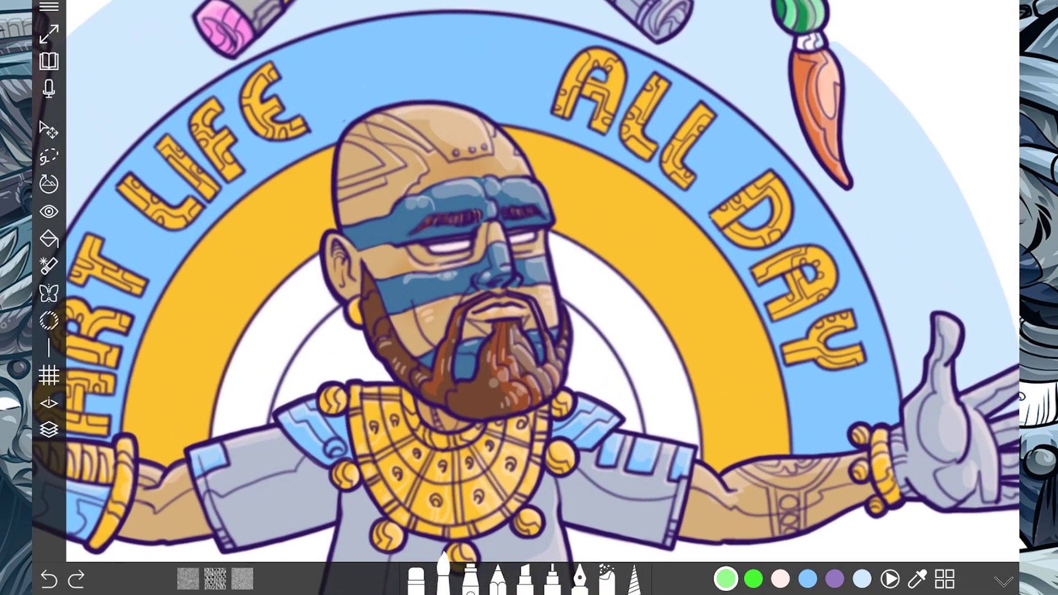
- Find the "color layer" in the layer list, hide it and show it again to check its content
click(49, 430)
scroll(919, 166, down, 2)
scroll(918, 276, down, 9)
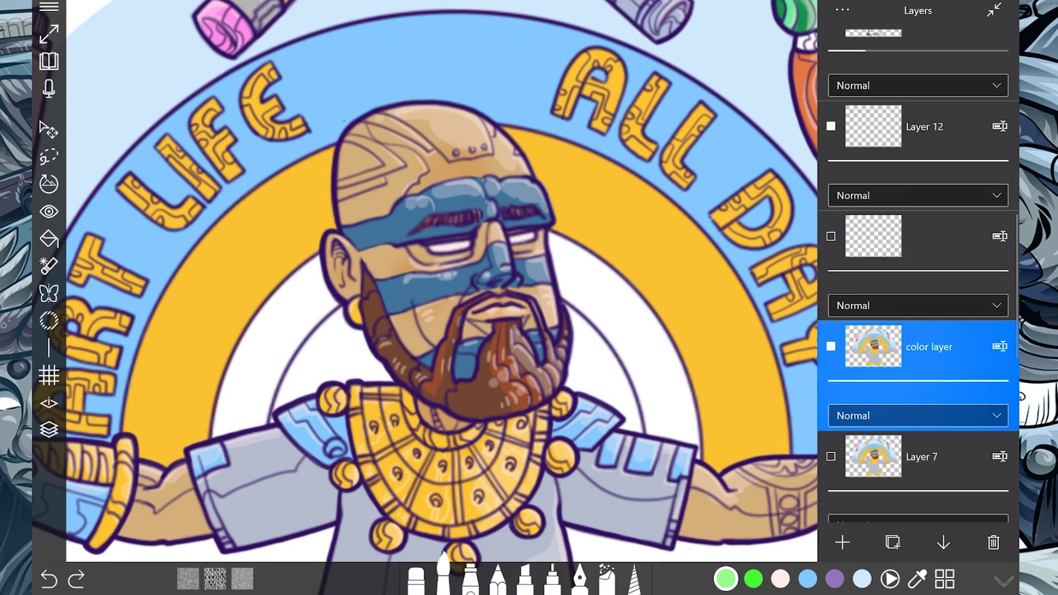
scroll(919, 275, down, 2)
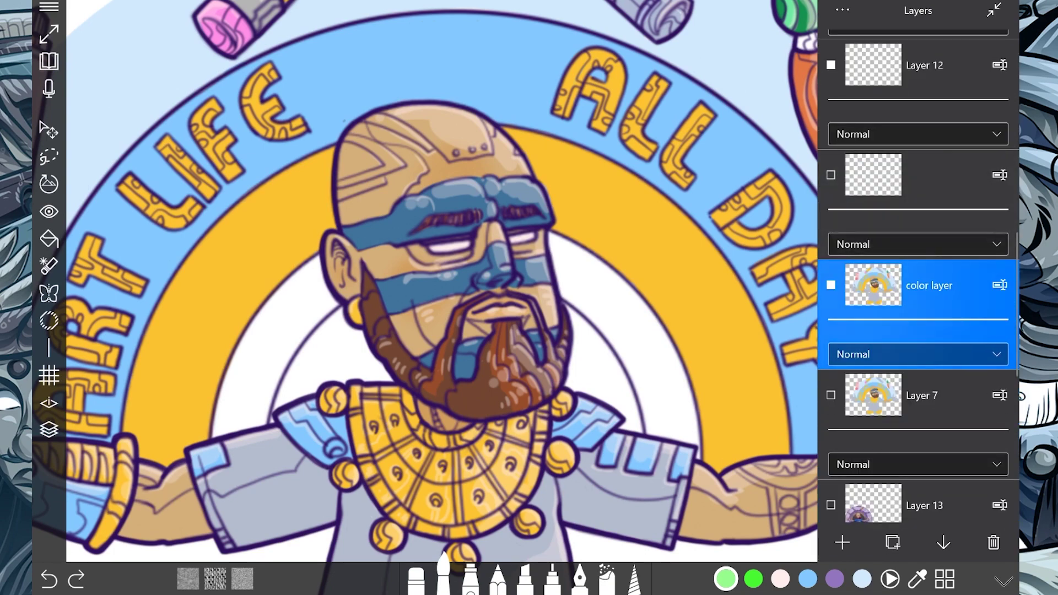
click(831, 285)
click(831, 285)
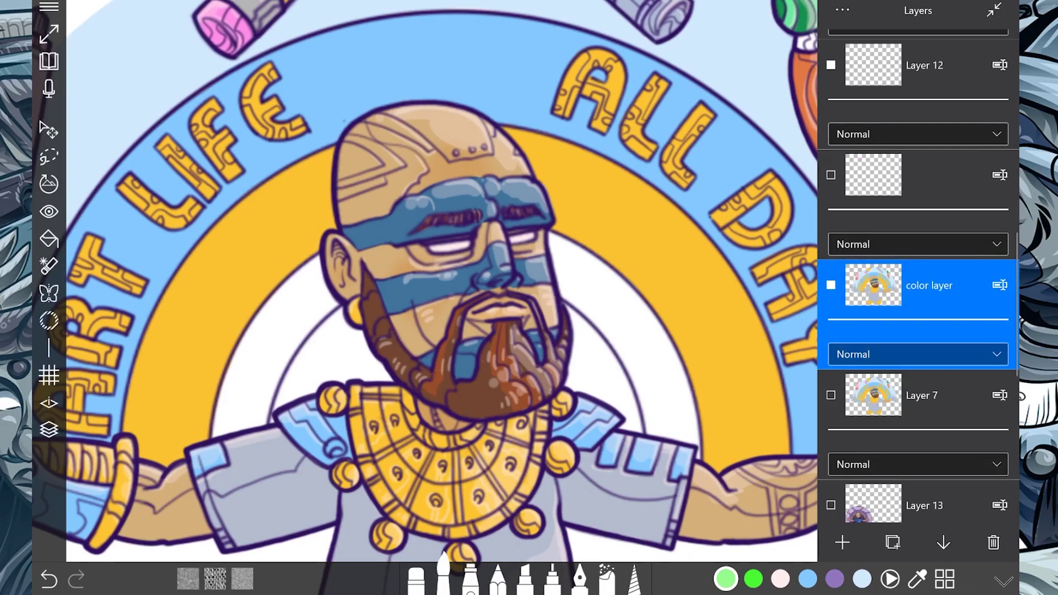
click(49, 429)
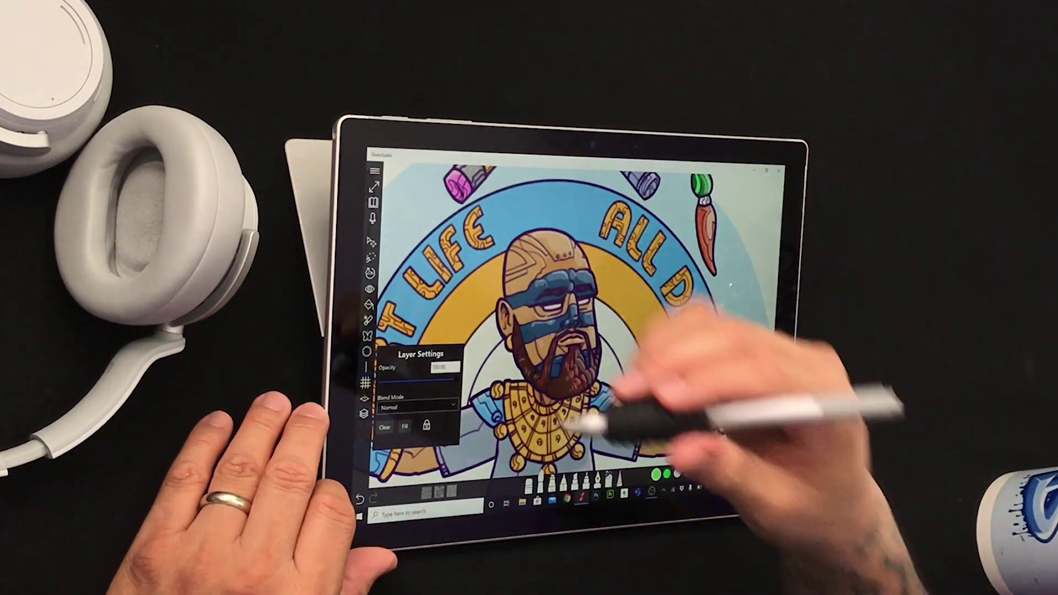
- Lasso a patch on the side of the figure's head above the ear, colour it light green and deselect it
click(370, 258)
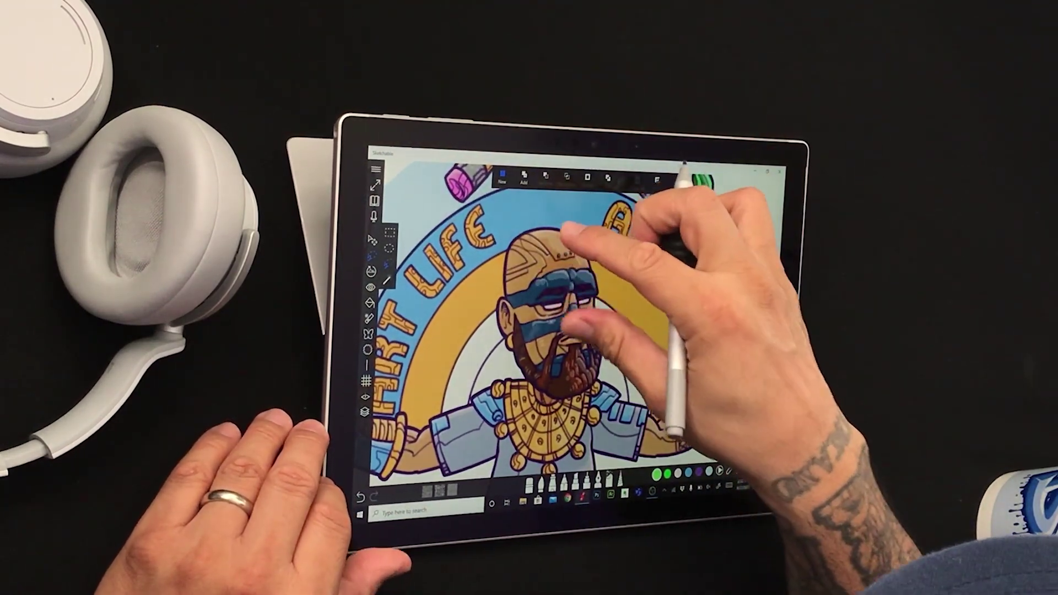
scroll(567, 325, up, 5)
scroll(568, 326, up, 1)
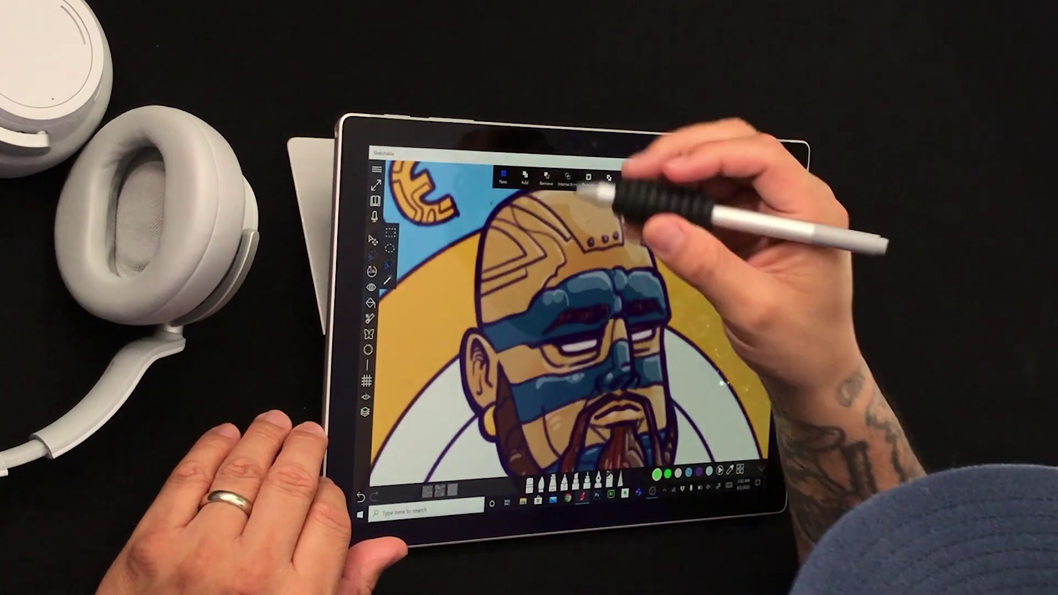
mouse_move(528, 303)
mouse_down()
mouse_move(492, 338)
mouse_move(480, 278)
mouse_up()
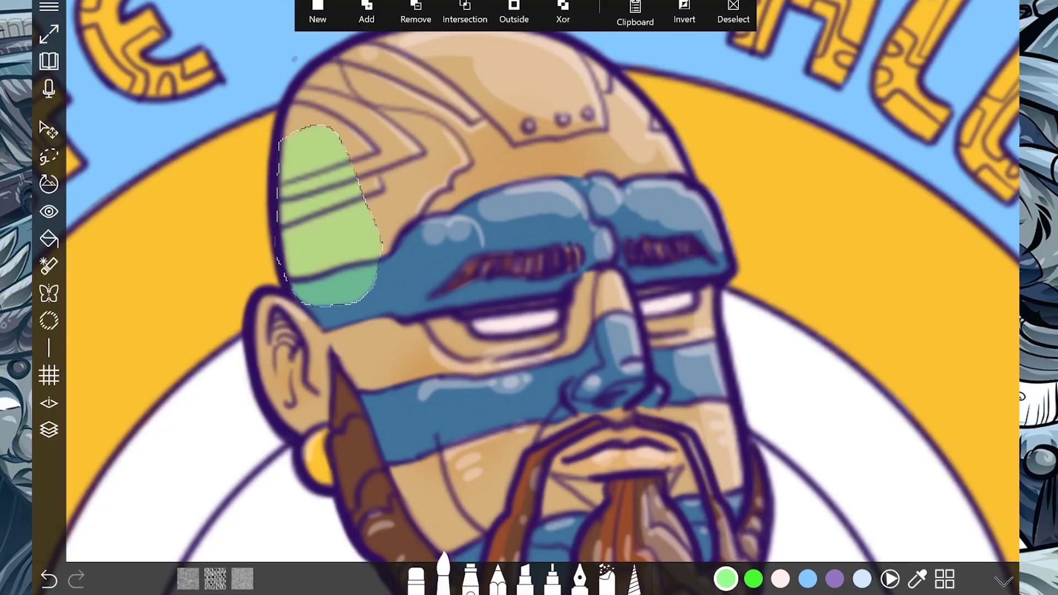
click(733, 12)
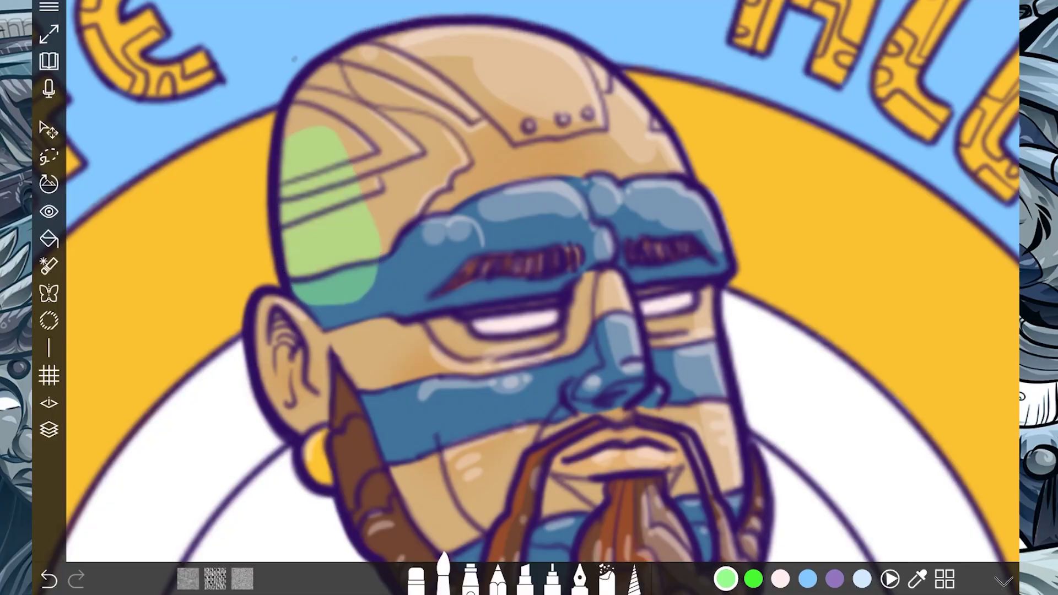
- Undo the light green patch on the head and clear the selection
key(ctrl+z)
key(ctrl+z)
click(733, 13)
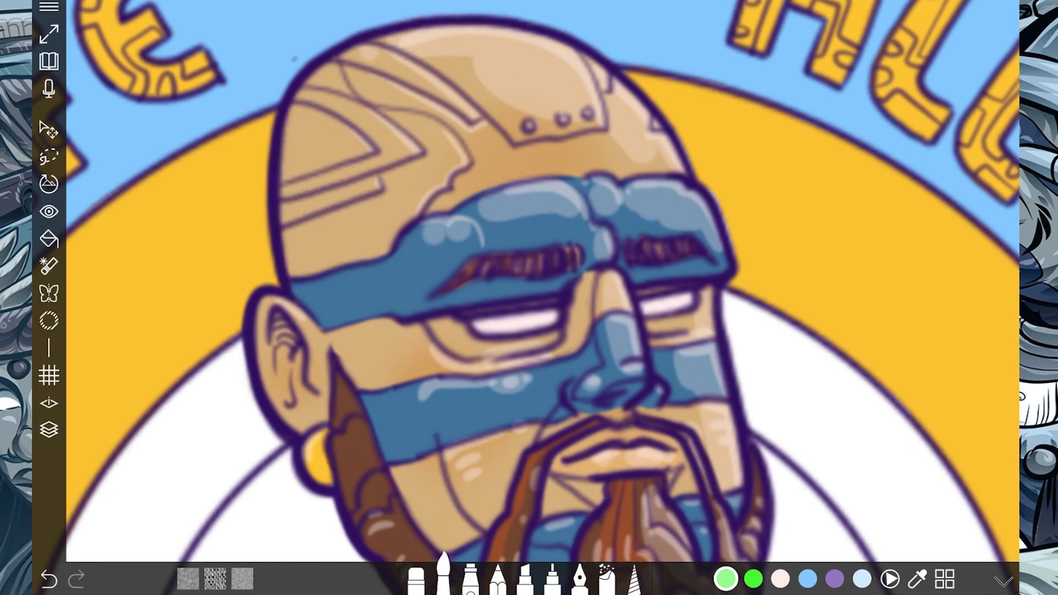
- Activate the Magic Eraser, set its tolerance to 22, and lower its opacity and opacity tolerance
scroll(543, 298, down, 2)
scroll(543, 298, up, 5)
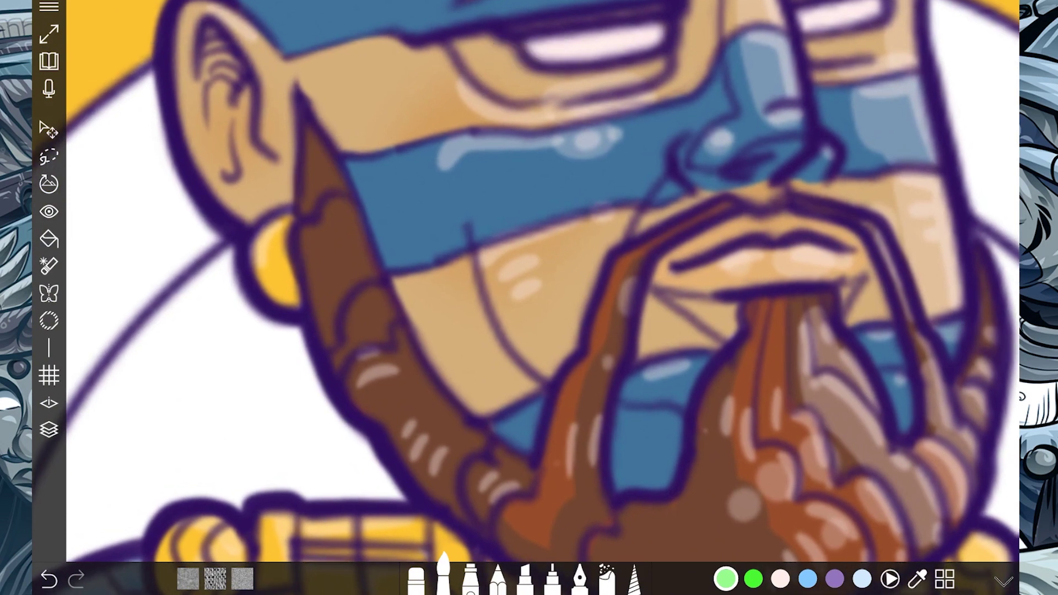
click(48, 266)
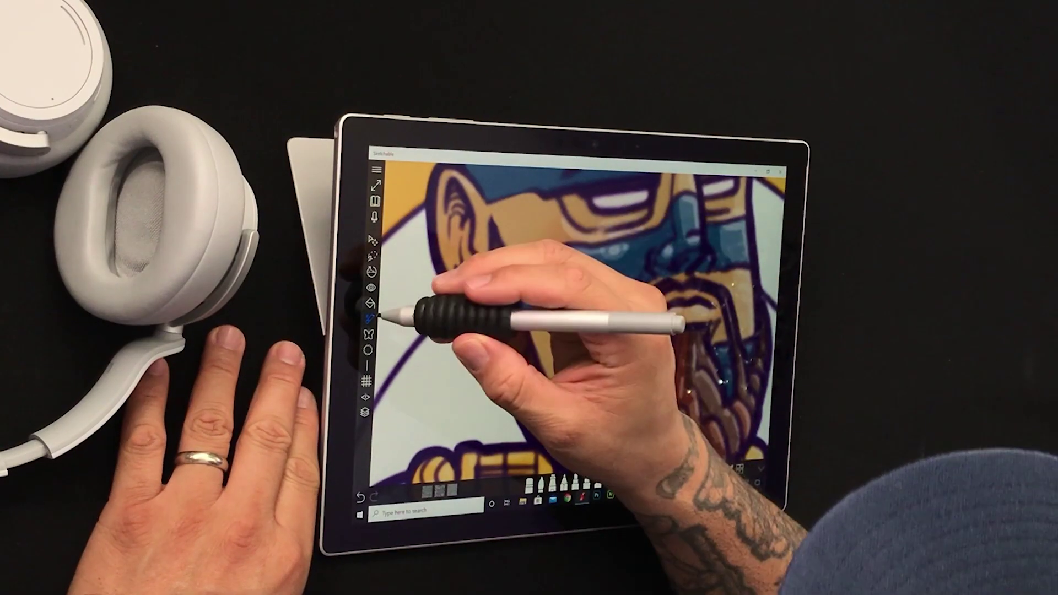
click(48, 265)
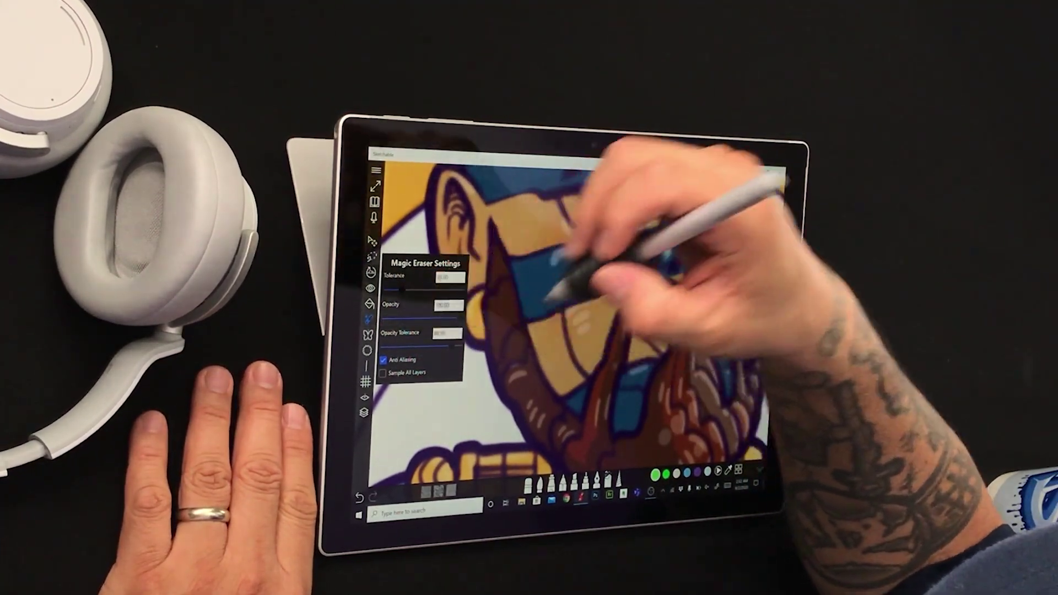
drag(403, 289, 403, 290)
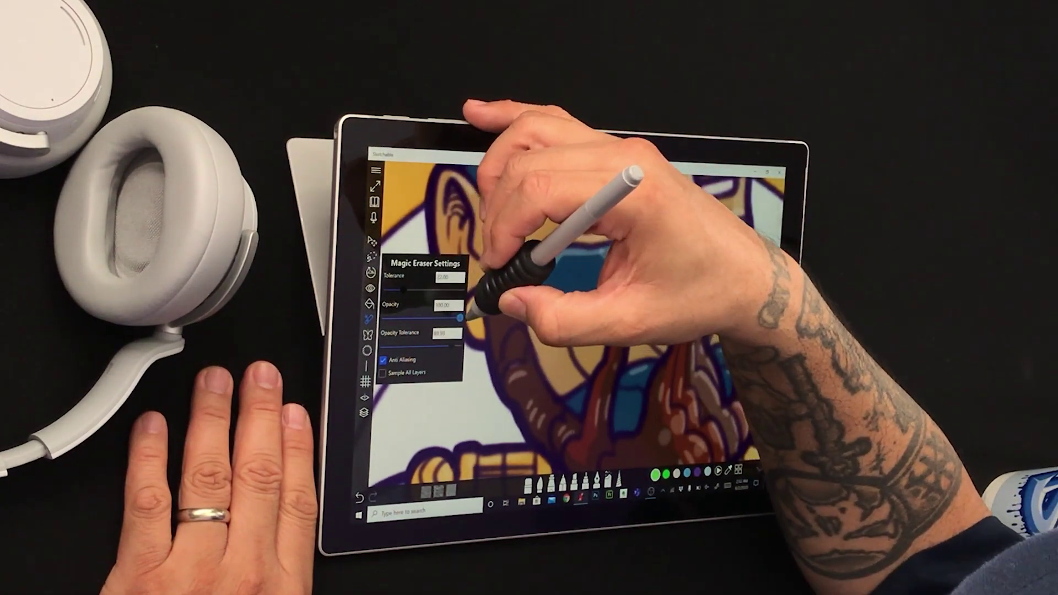
drag(460, 318, 414, 318)
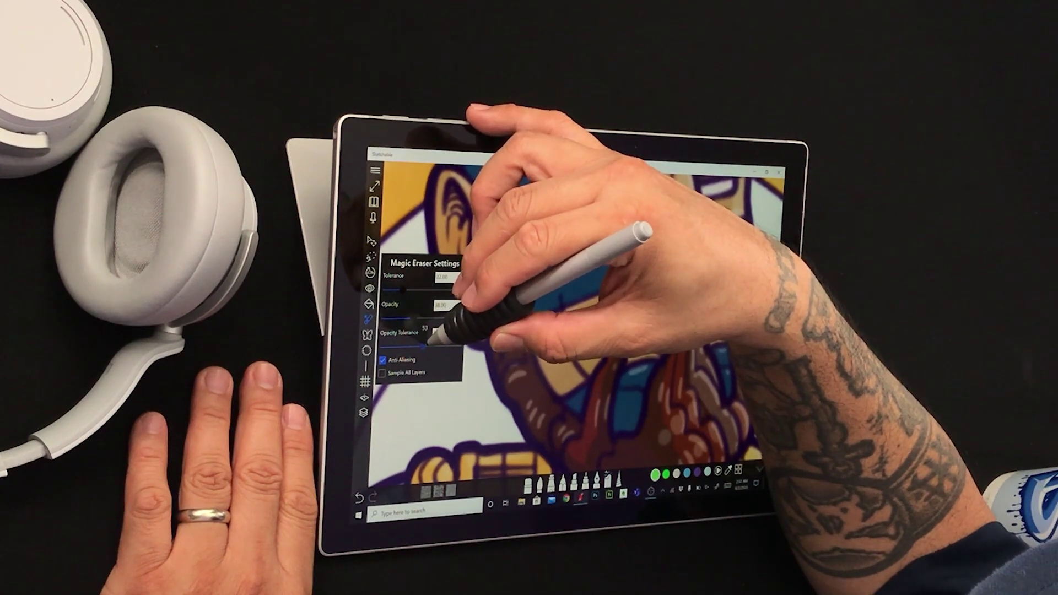
drag(443, 347, 448, 346)
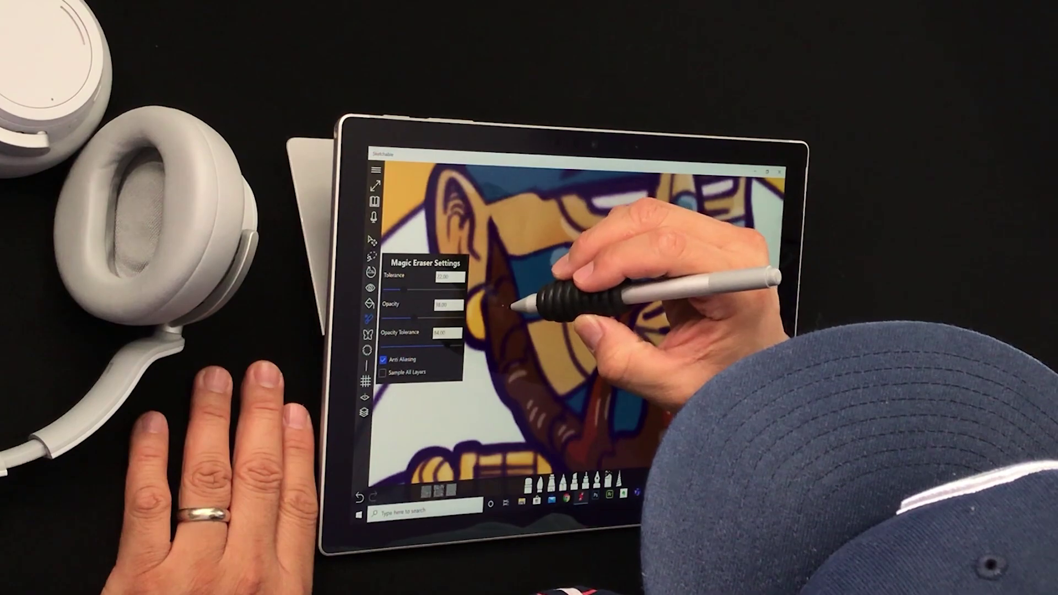
- Try the Magic Eraser on the brown beard colour and undo the erasure
click(514, 305)
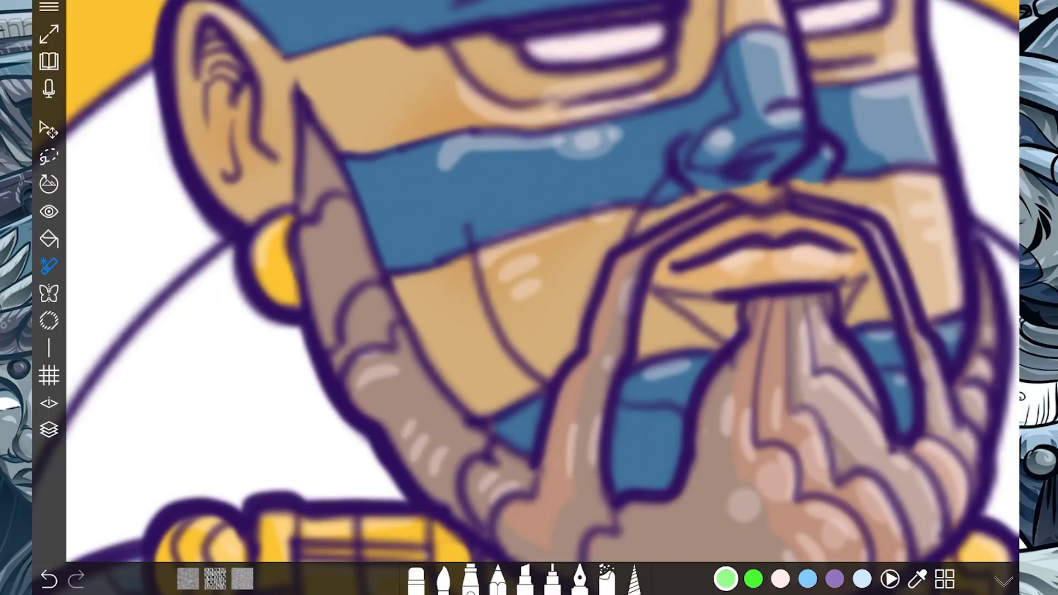
scroll(526, 298, down, 4)
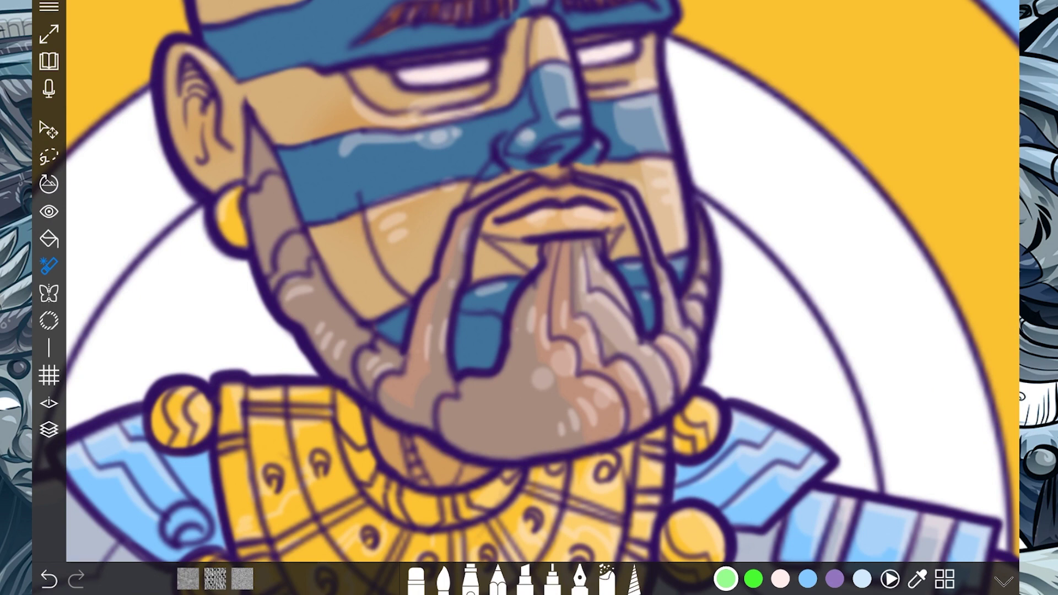
key(ctrl+z)
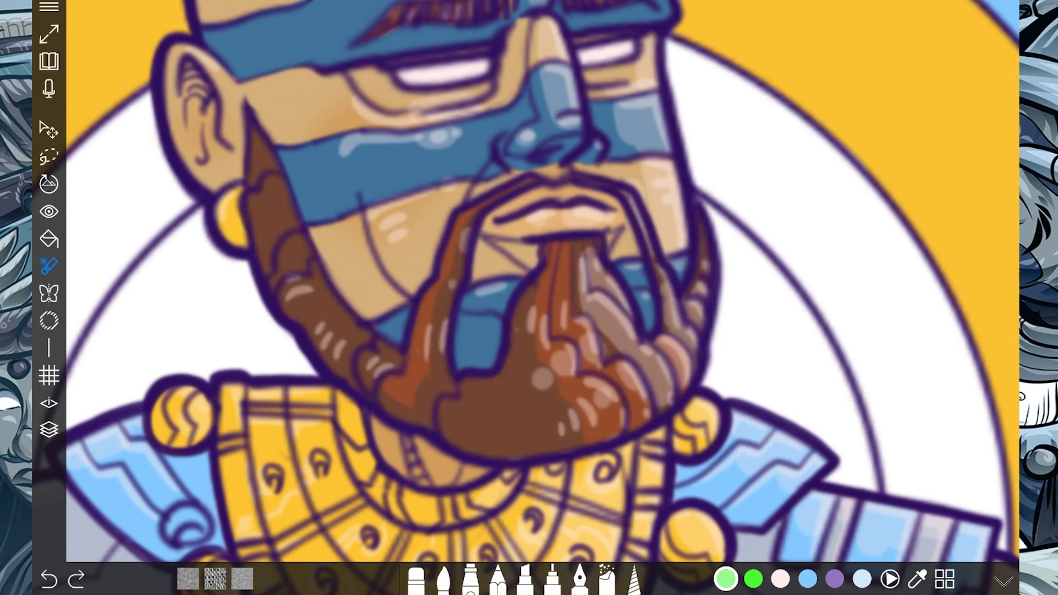
- Set the Magic Eraser's tolerance to 8, opacity to 85 and opacity tolerance to 76
click(49, 267)
drag(216, 316, 203, 316)
drag(143, 265, 218, 265)
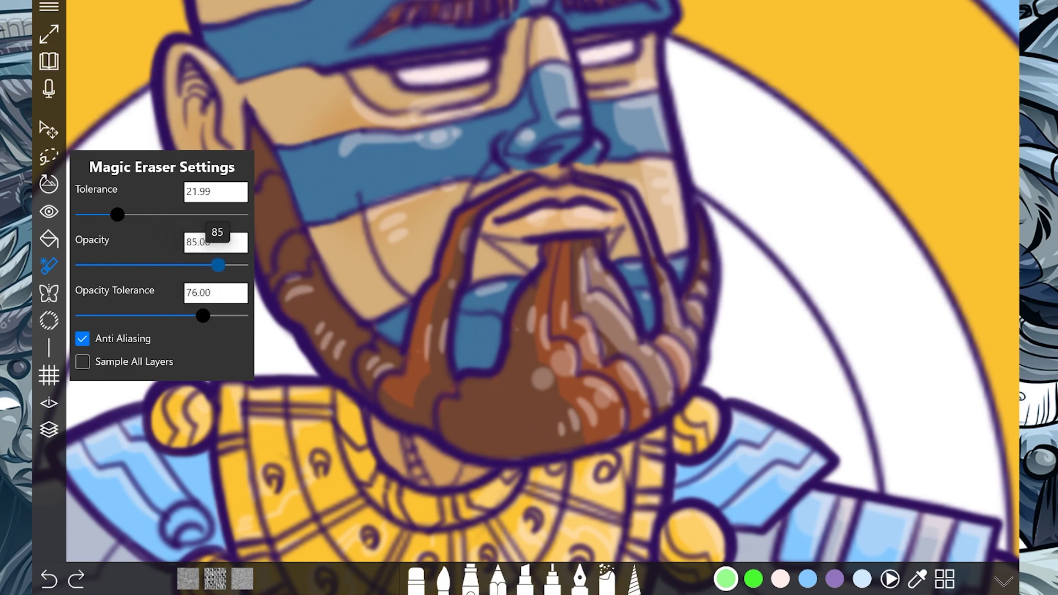
drag(117, 214, 97, 214)
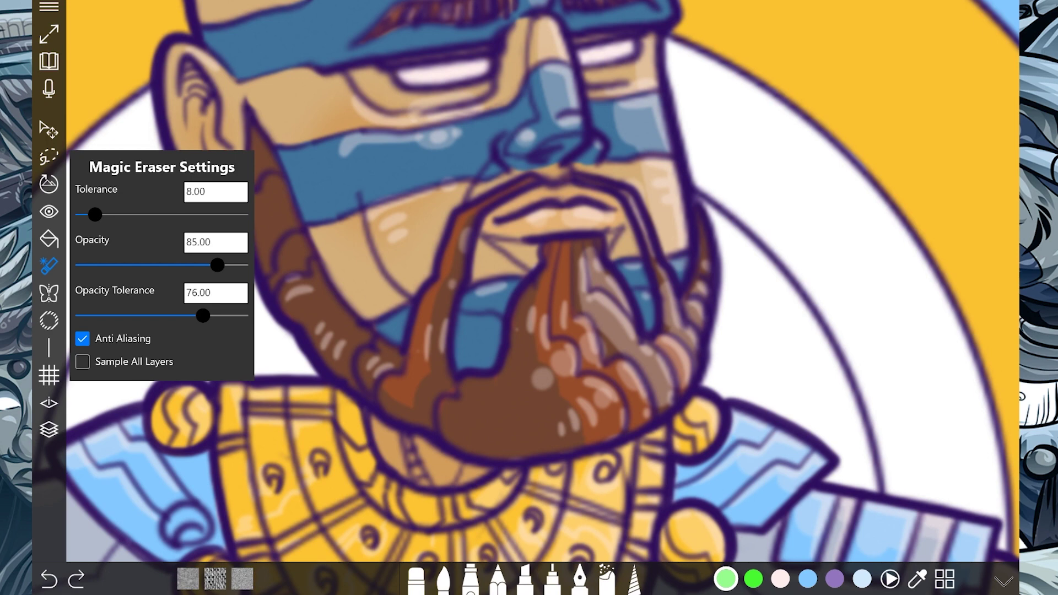
key(Escape)
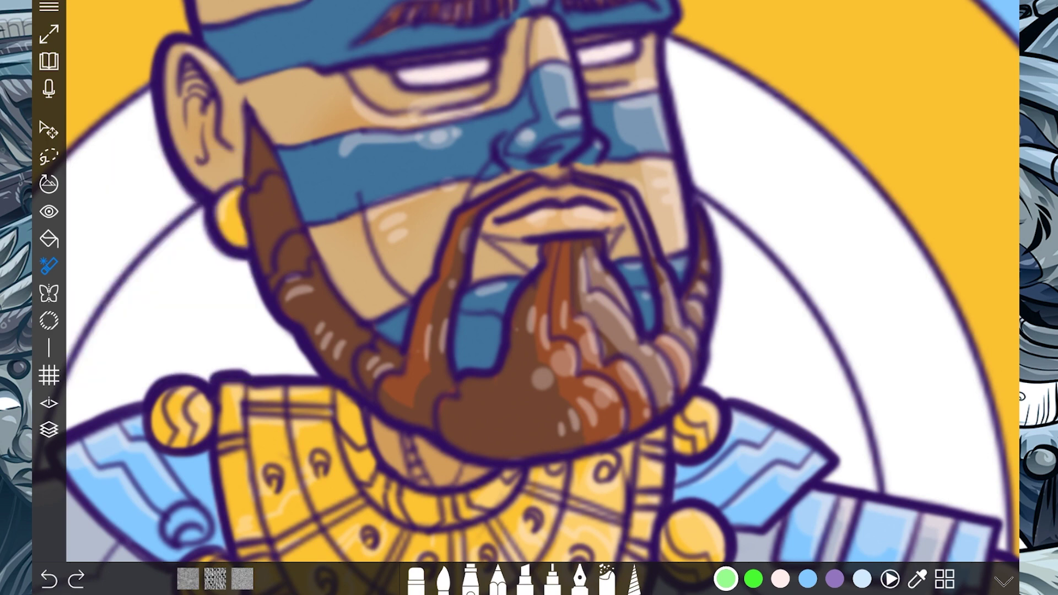
- Erase the dark brown areas of the beard with the new Magic Eraser settings and undo the erasure
click(496, 405)
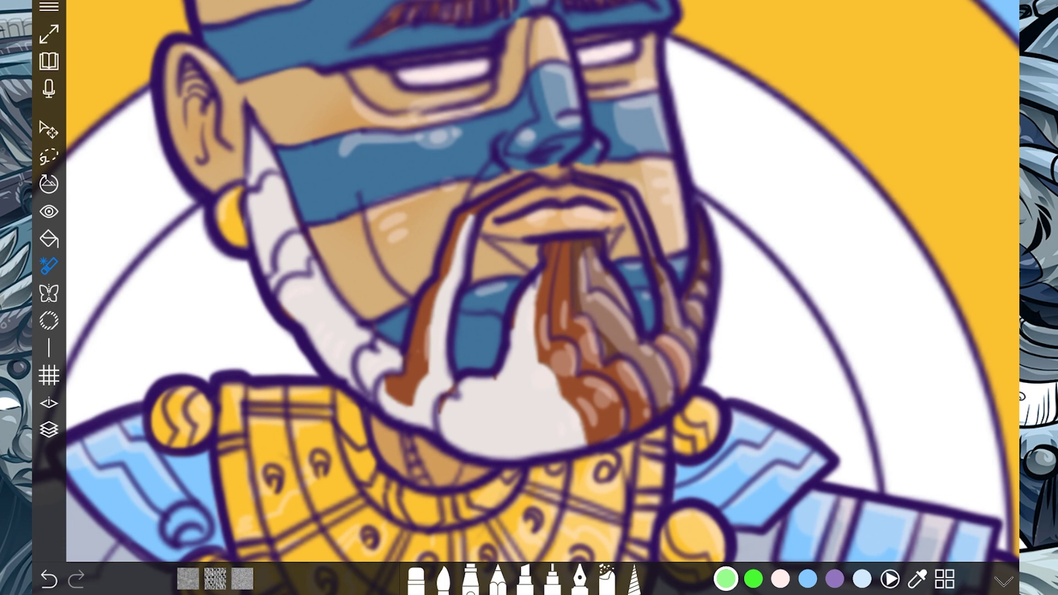
click(49, 266)
key(Escape)
key(ctrl+z)
- Set the Magic Eraser's opacity to 18 and erase the dark brown areas of the beard
click(49, 266)
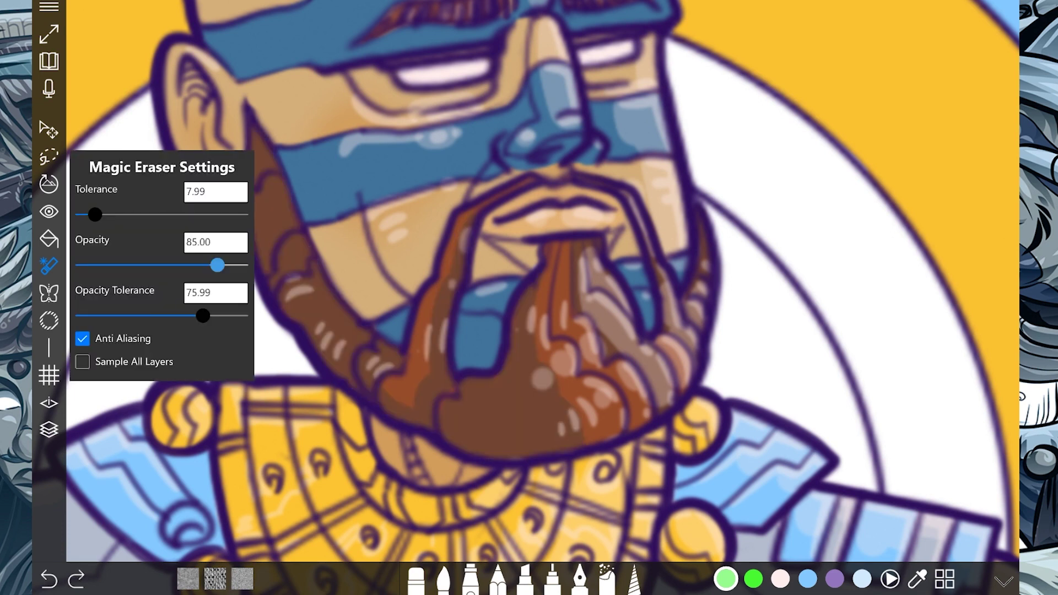
drag(217, 265, 111, 265)
click(490, 410)
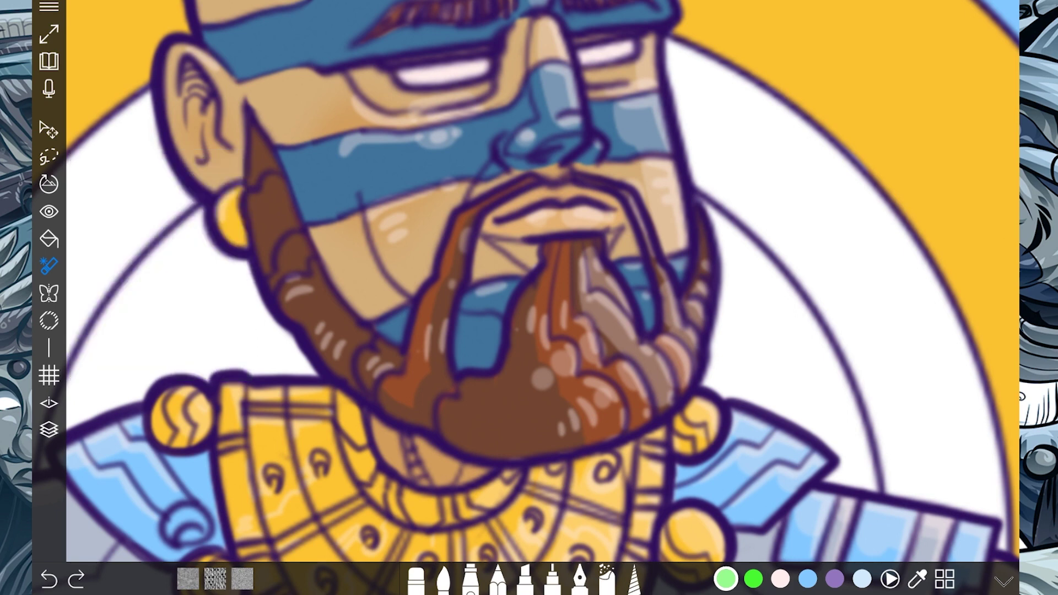
click(491, 411)
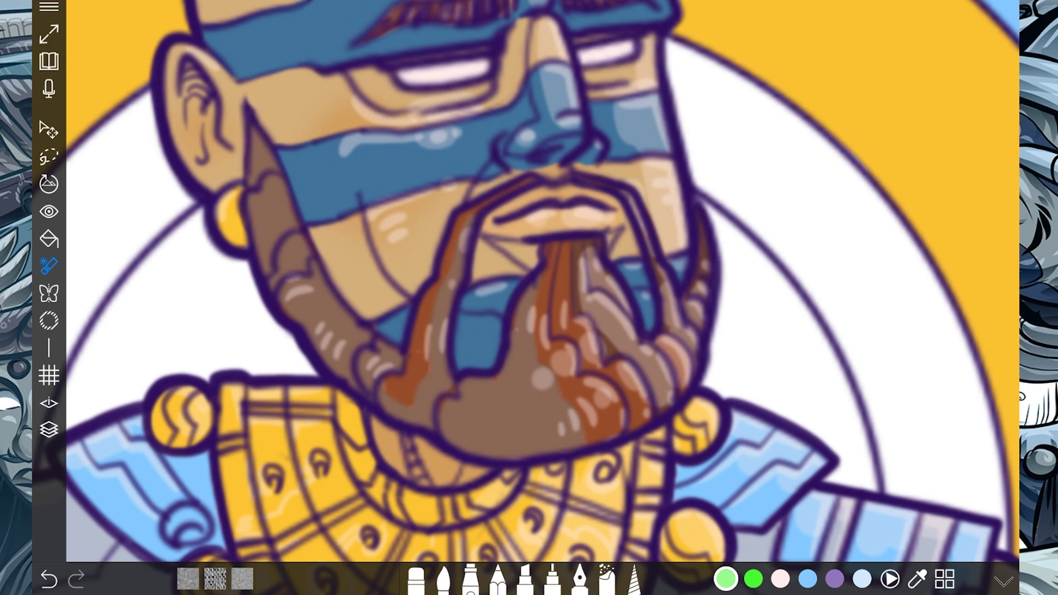
- Set the Magic Eraser's opacity tolerance to 18 and its opacity to 64
click(48, 267)
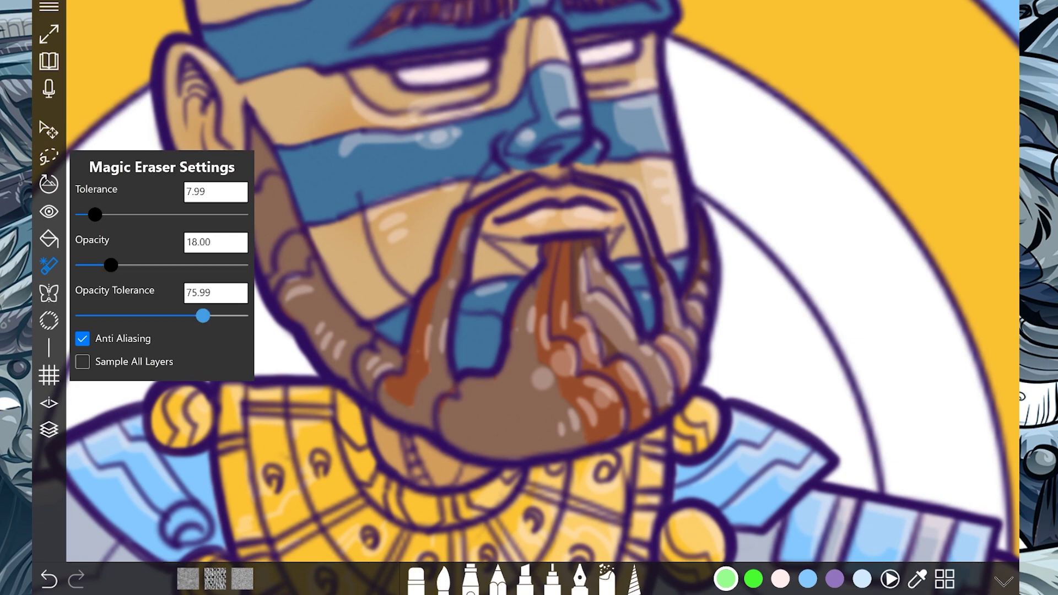
text(85)
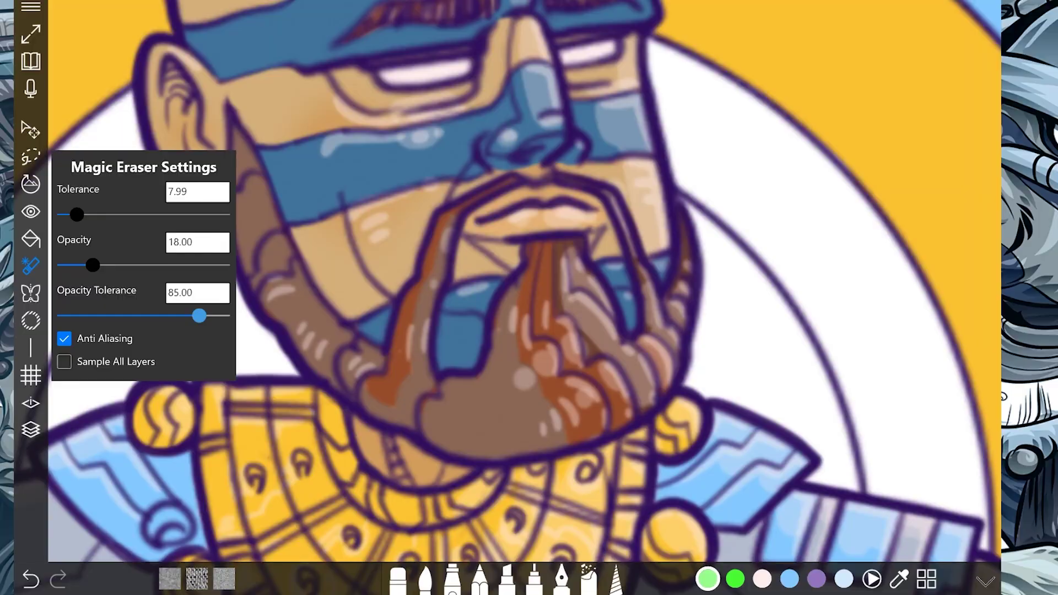
drag(200, 315, 93, 315)
drag(93, 266, 166, 265)
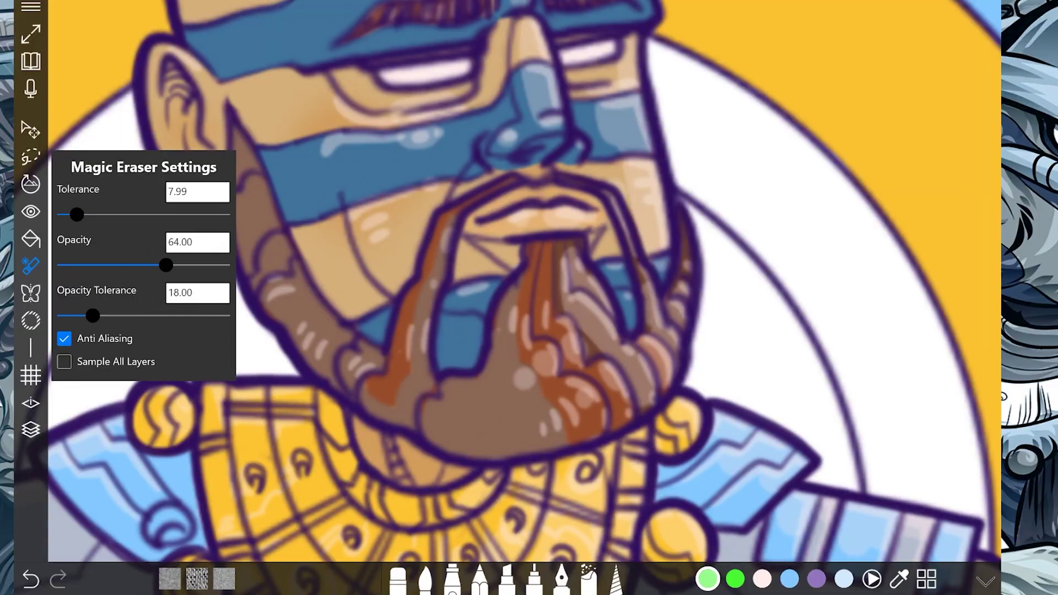
key(Escape)
- Undo the faint beard erasure and magic-erase the reddish-brown moustache strand on the ear side of the mouth
key(ctrl+z)
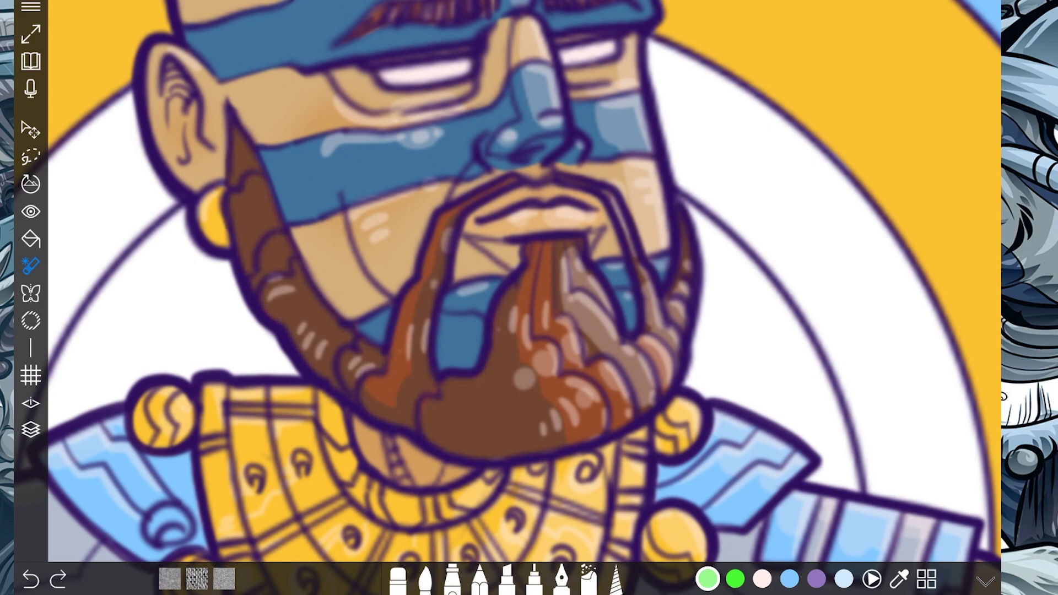
click(399, 347)
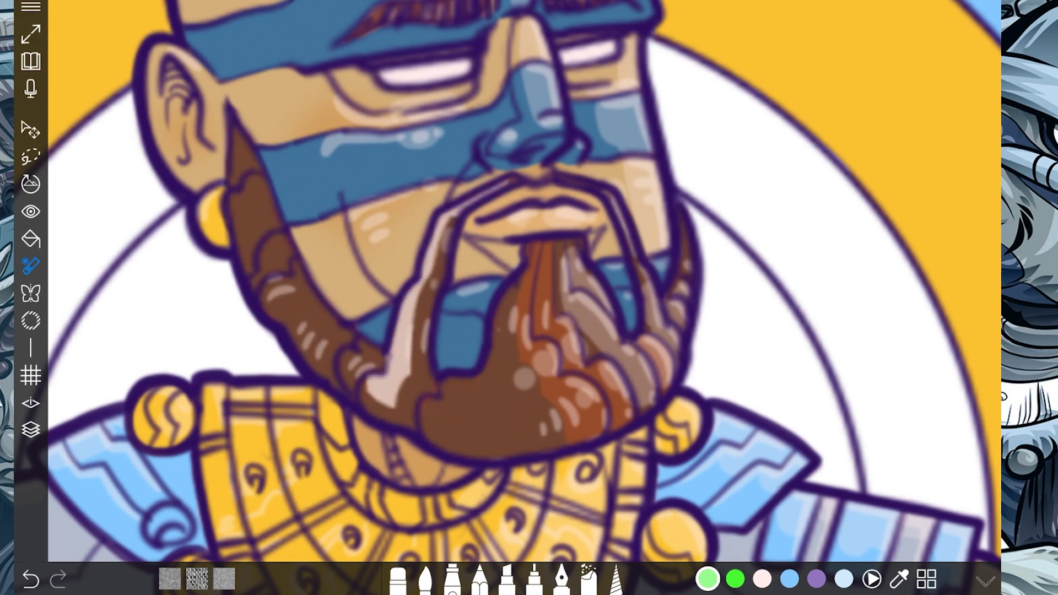
- Magic-erase the reddish-brown chin strands, the pinkish-brown lock beside them and the remaining brown areas of the beard
scroll(452, 344, up, 5)
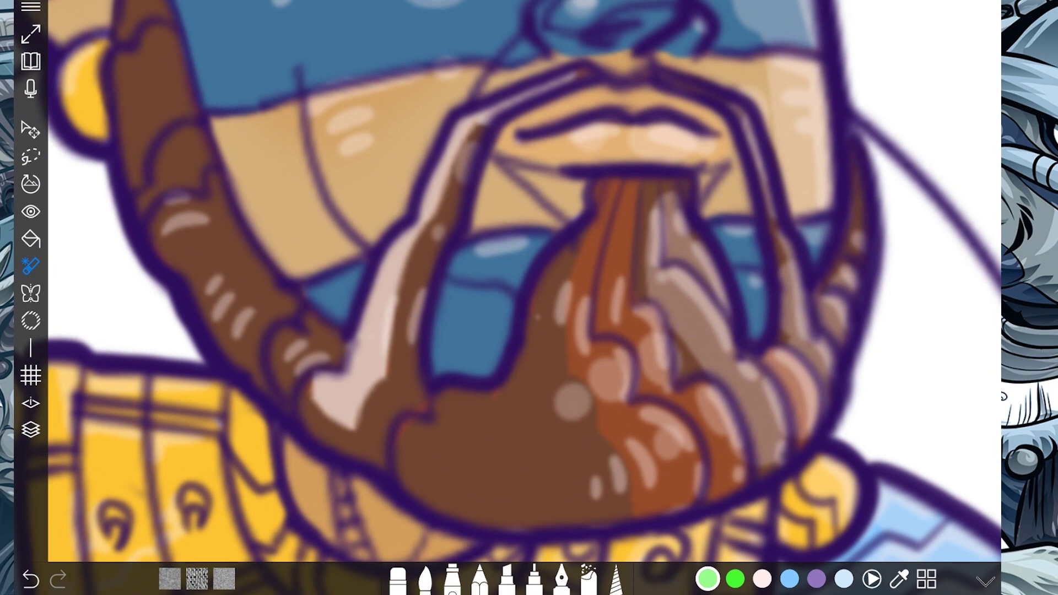
click(645, 408)
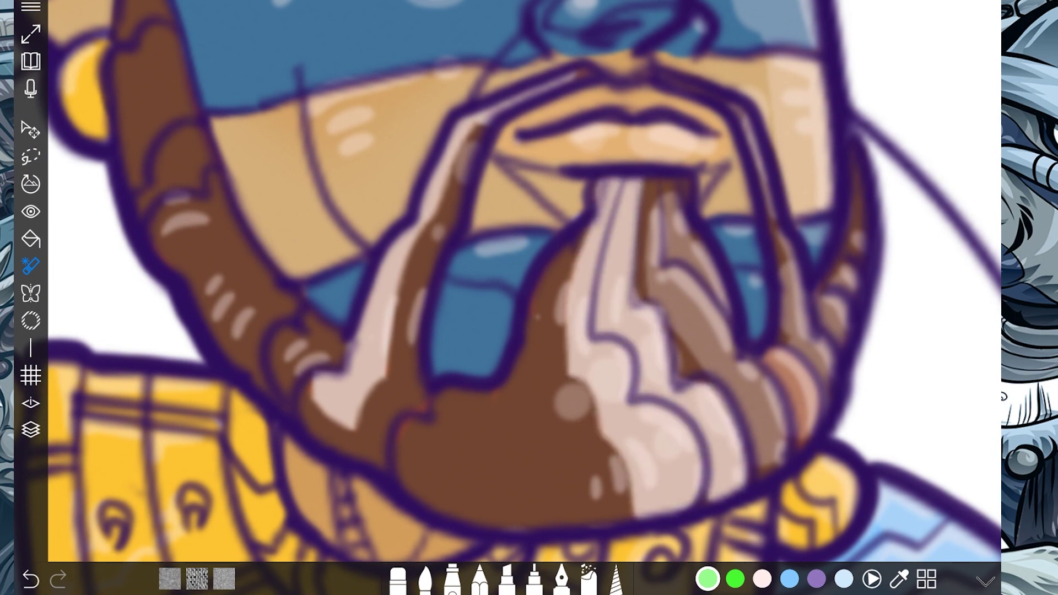
click(798, 394)
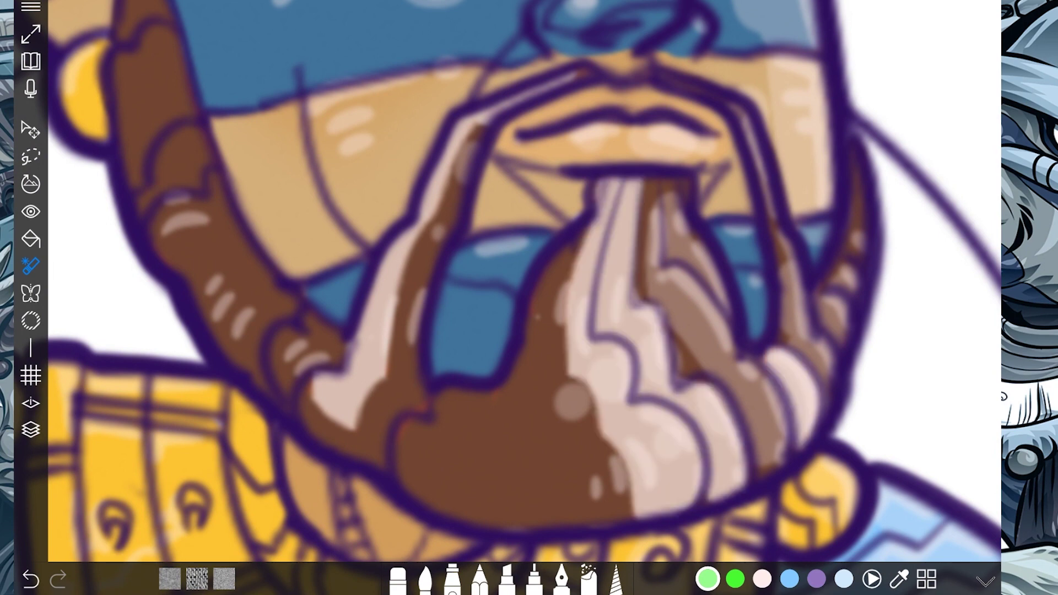
click(706, 336)
click(496, 458)
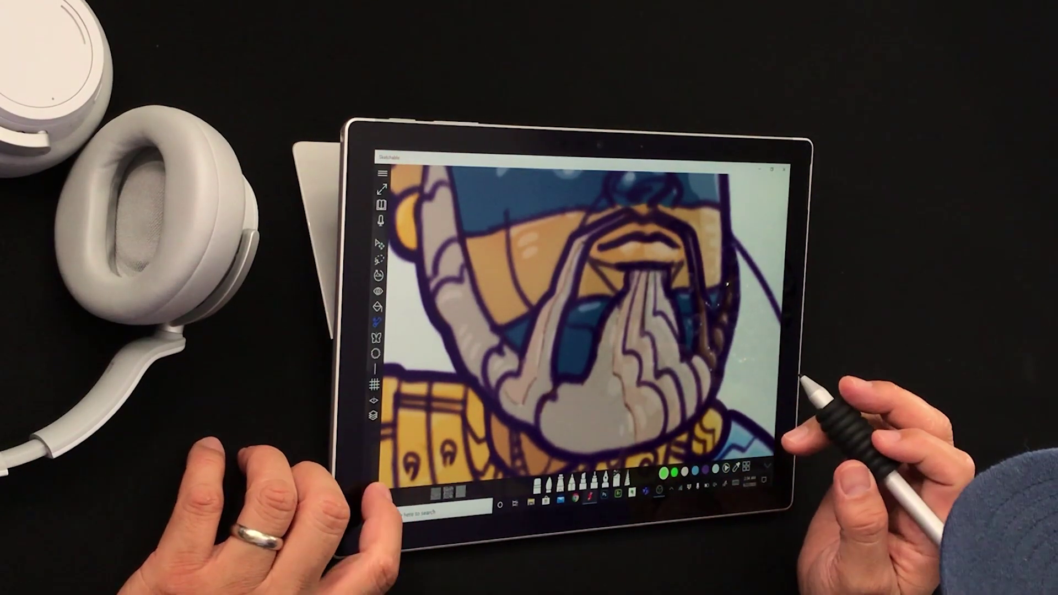
- Undo all the beard erasures back to the fully coloured beard and moustache
key(ctrl+z)
key(ctrl+z)
key(ctrl+z)
key(ctrl+z)
key(ctrl+z)
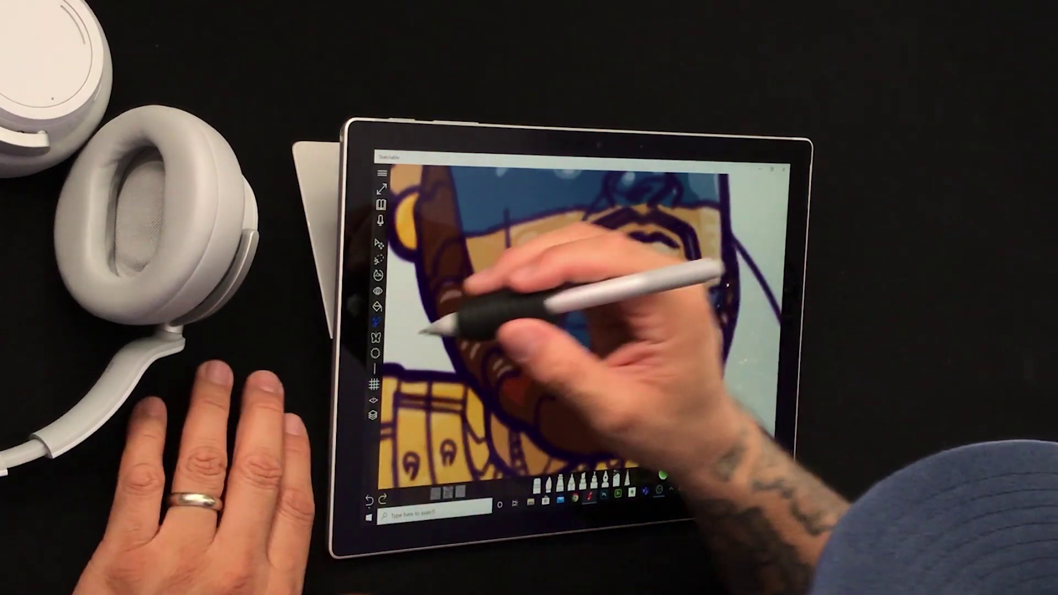
- Set the Magic Eraser's tolerance to 14 and opacity tolerance to 86, lower its opacity and enable sampling of all layers
click(377, 321)
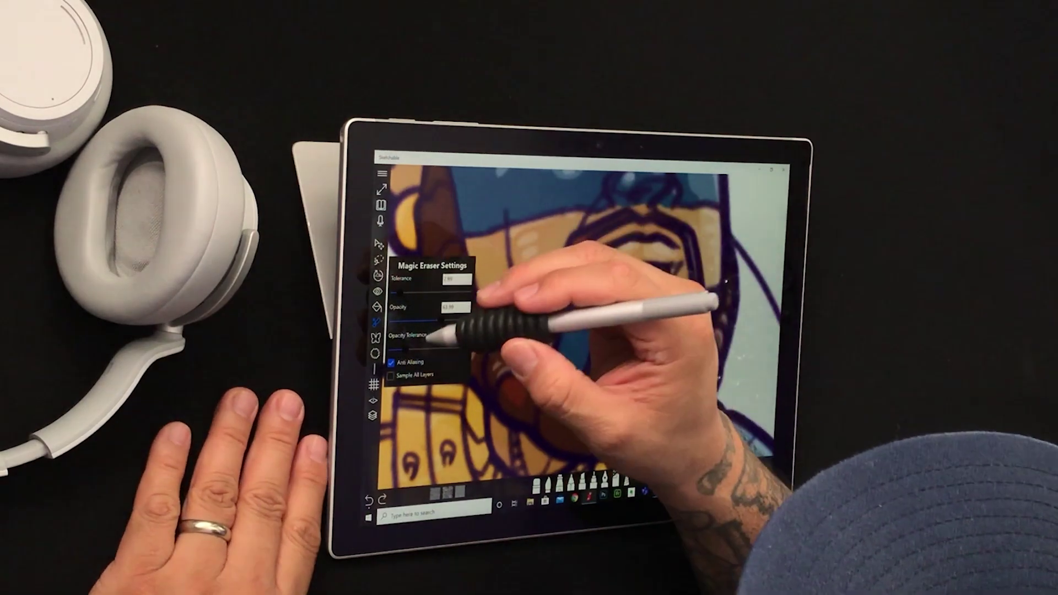
drag(420, 348, 417, 350)
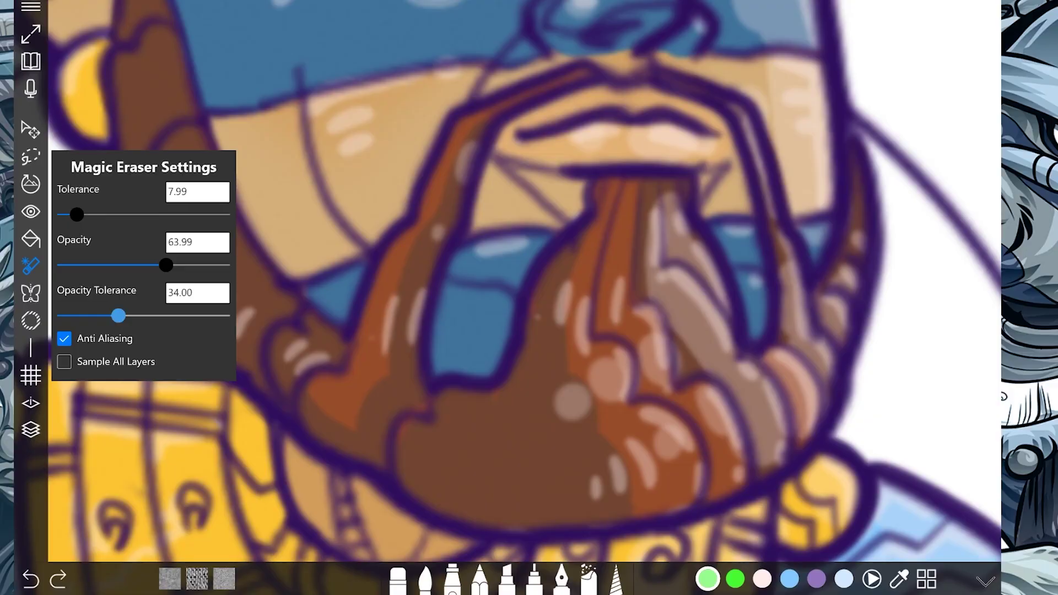
drag(116, 316, 201, 315)
drag(166, 265, 203, 265)
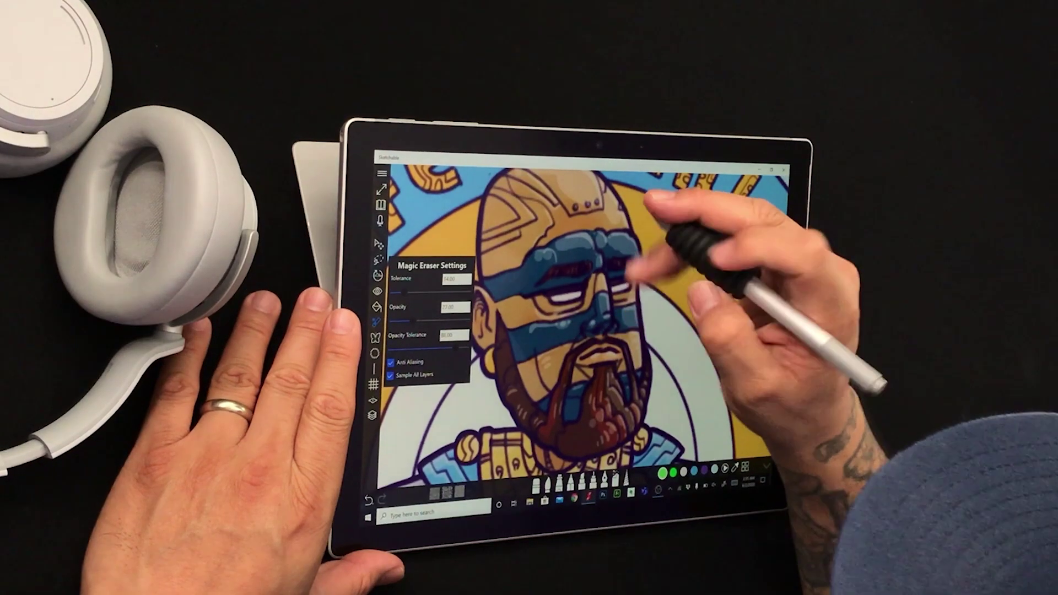
- Magic-erase the dark brown upper sideburn next to the ear with all layers sampled
scroll(556, 331, down, 2)
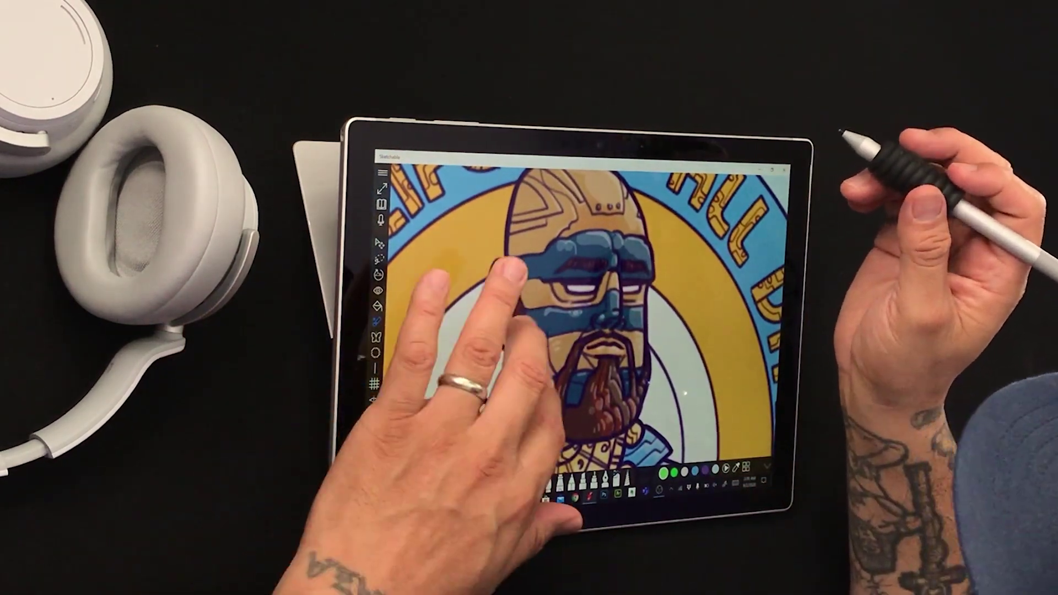
scroll(518, 330, up, 4)
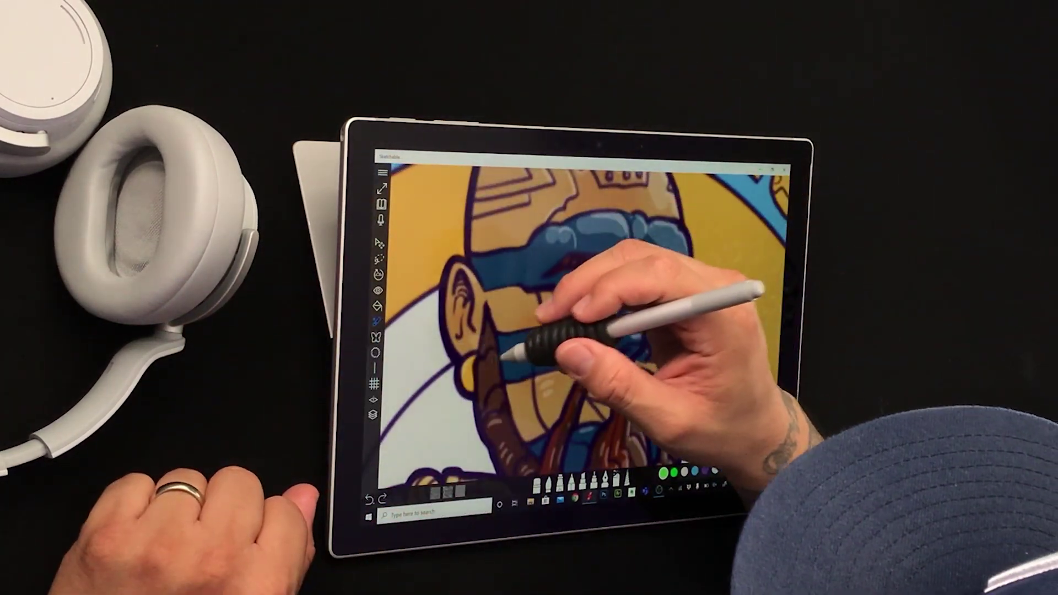
scroll(458, 314, down, 1)
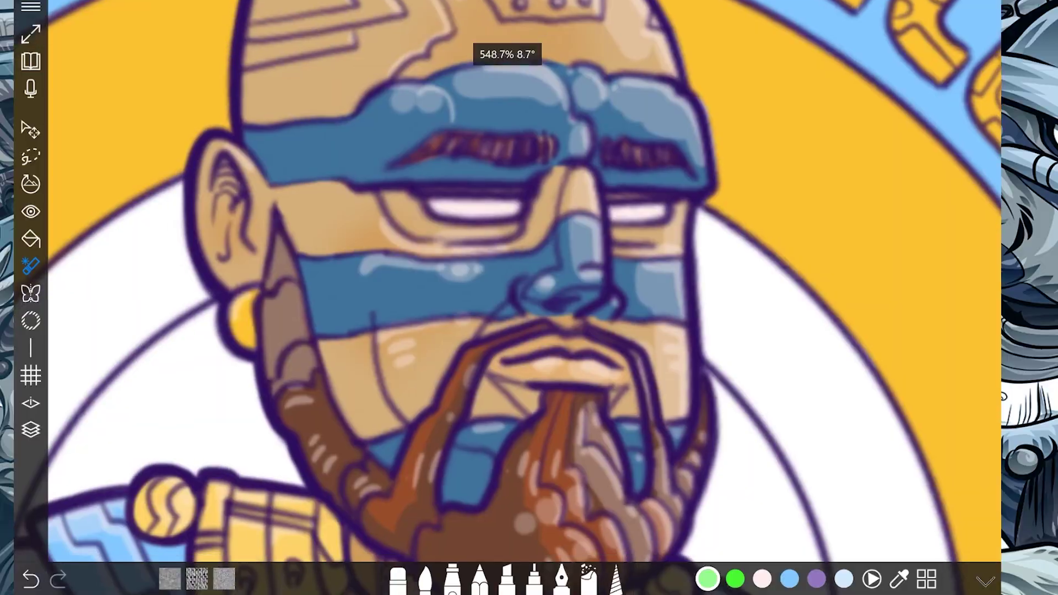
scroll(529, 297, down, 1)
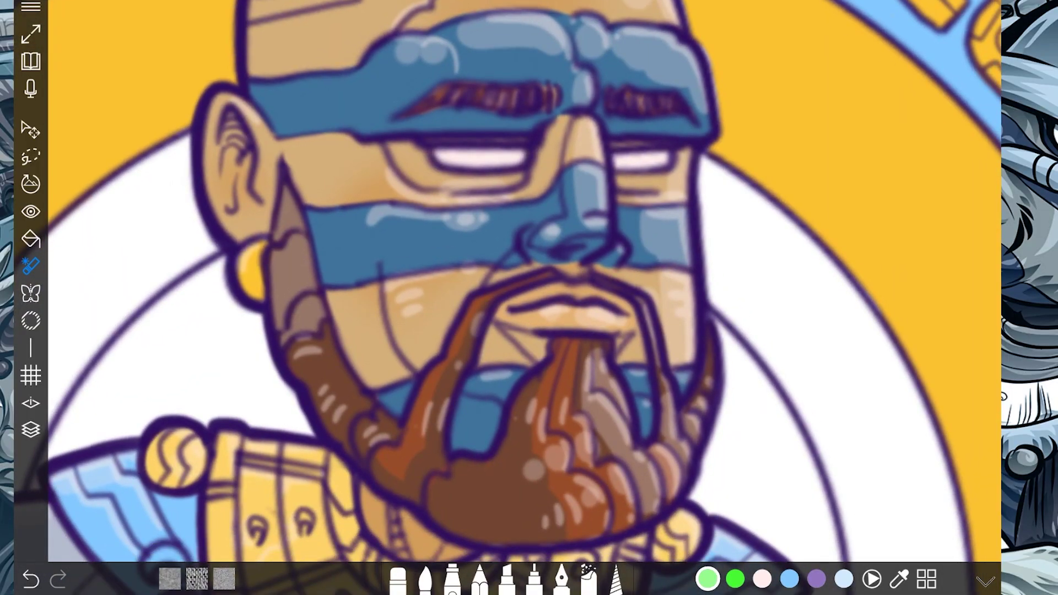
scroll(298, 322, up, 4)
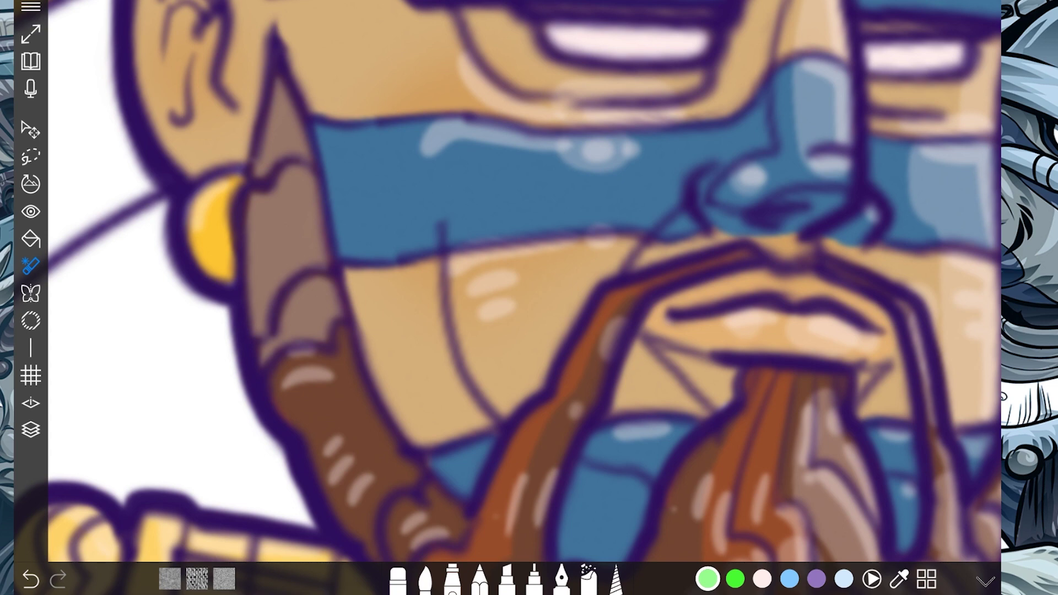
scroll(518, 297, down, 3)
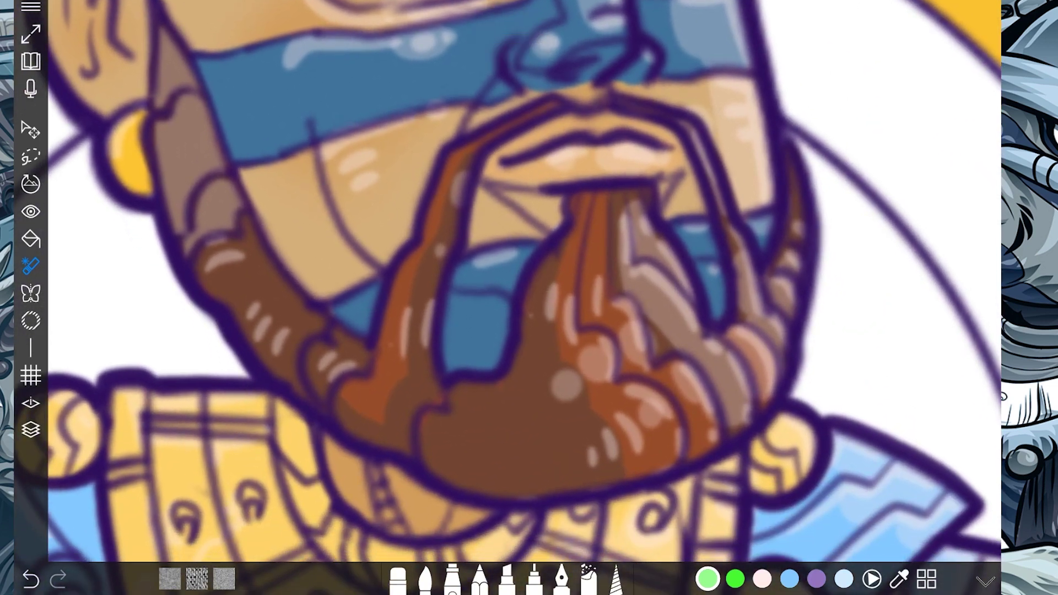
- Undo the upper sideburn erasure, magic-erase the sideburn's lower section and undo that too
click(502, 413)
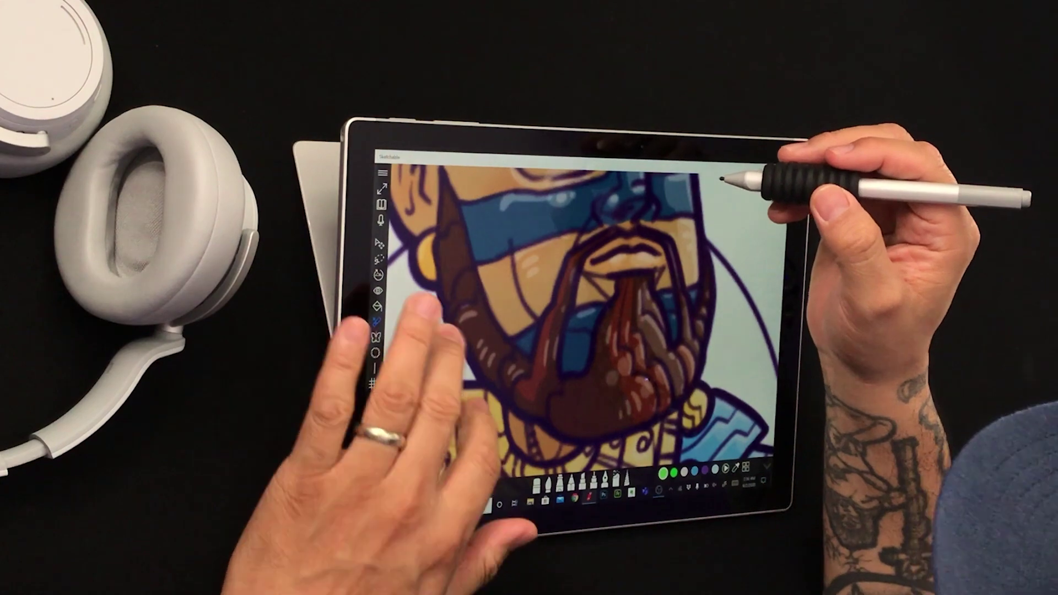
scroll(468, 330, up, 3)
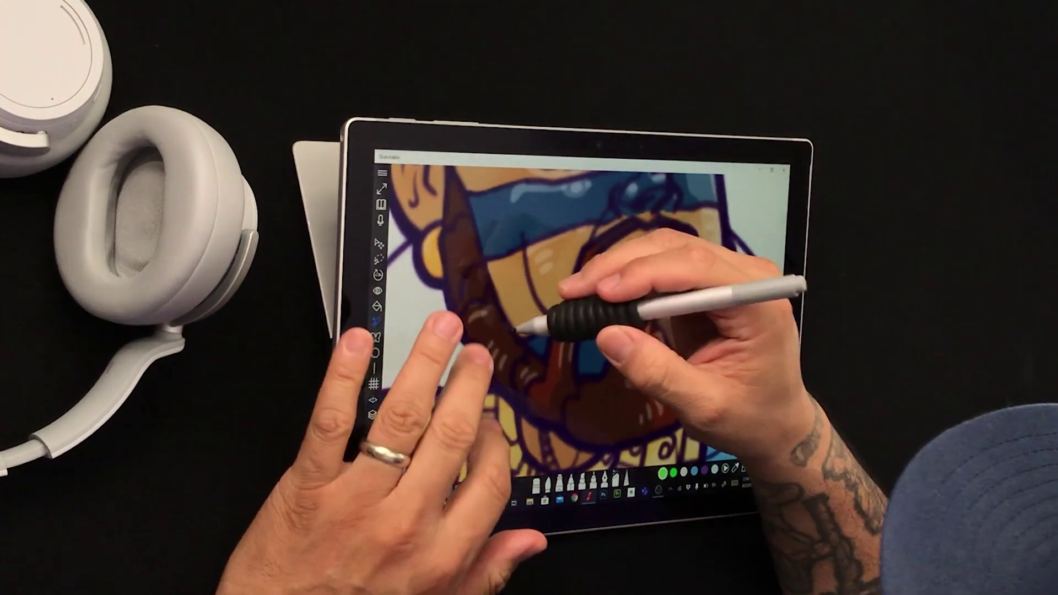
drag(575, 321, 563, 349)
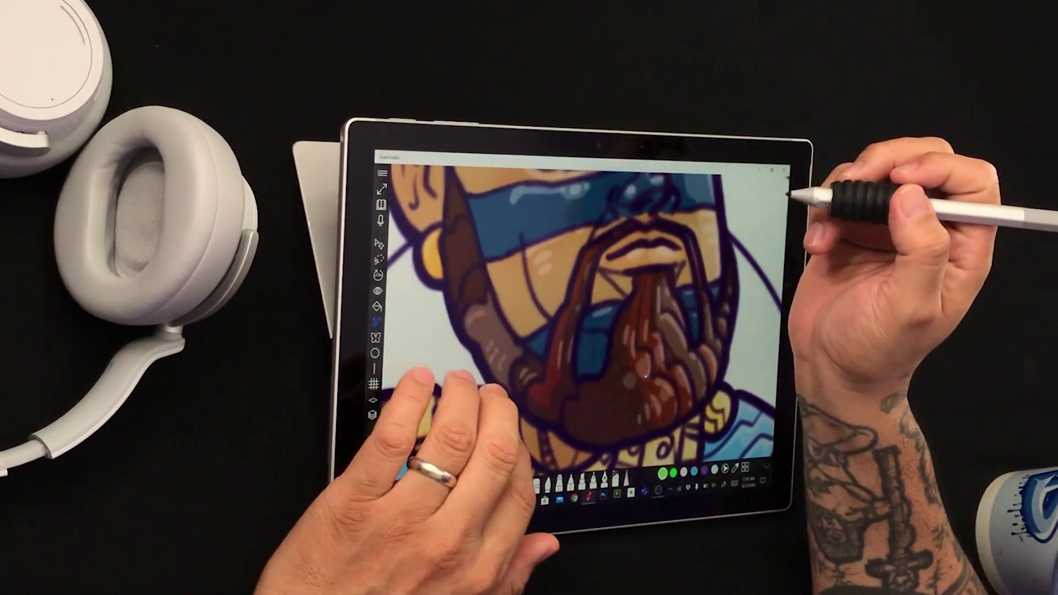
scroll(430, 314, down, 1)
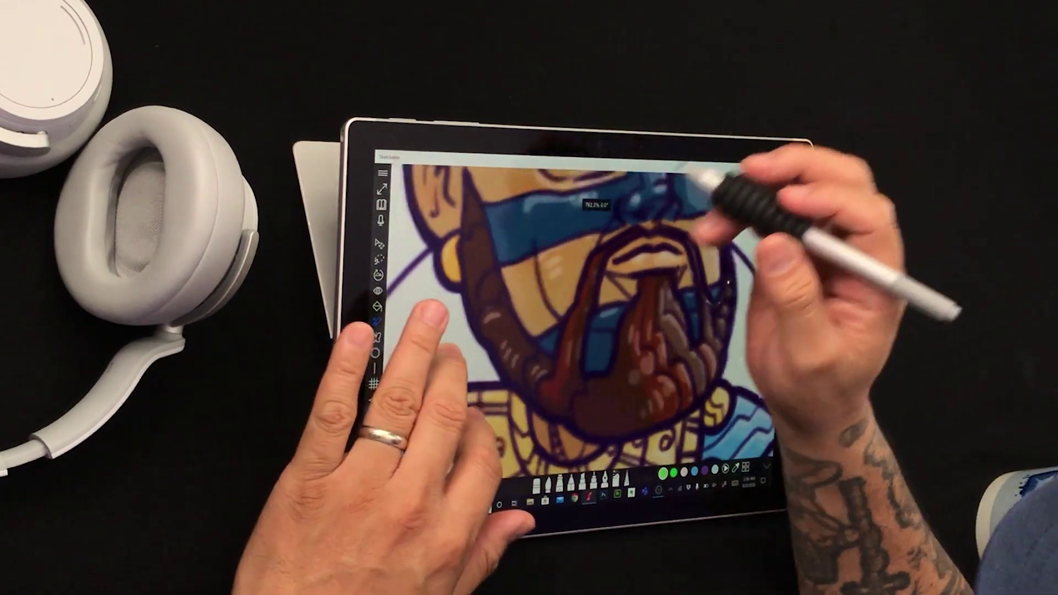
- Review the Magic Eraser settings and the layer list, and examine the whole character with the surrounding artwork
click(377, 321)
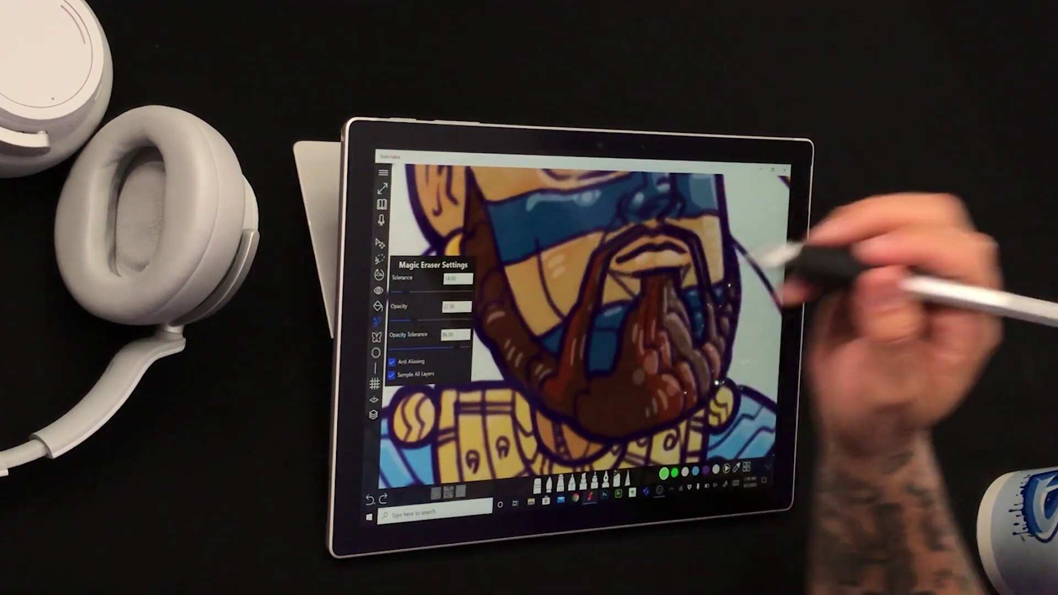
click(529, 290)
scroll(480, 381, down, 1)
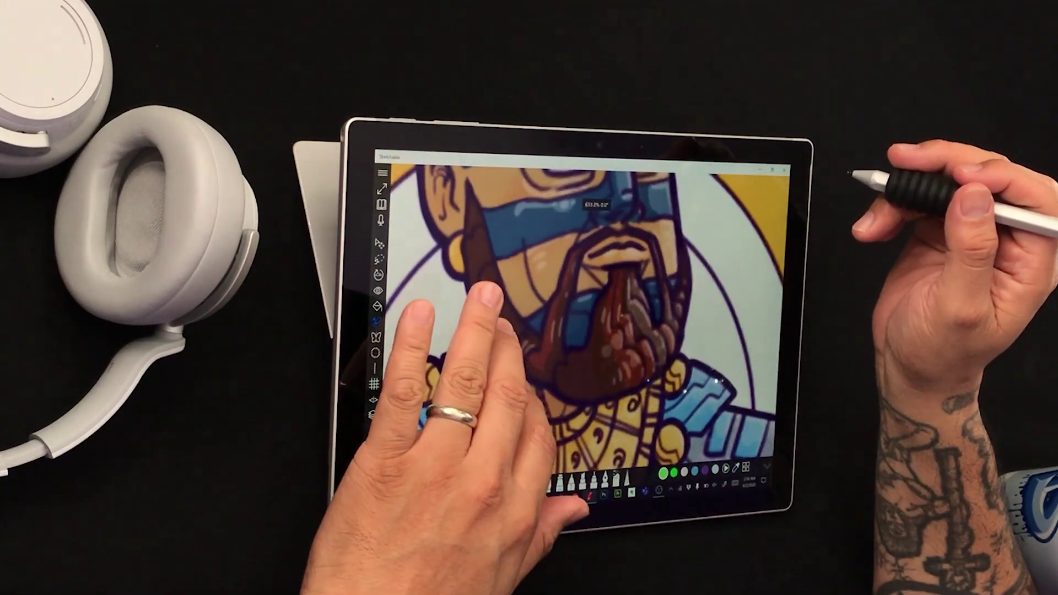
scroll(488, 315, down, 3)
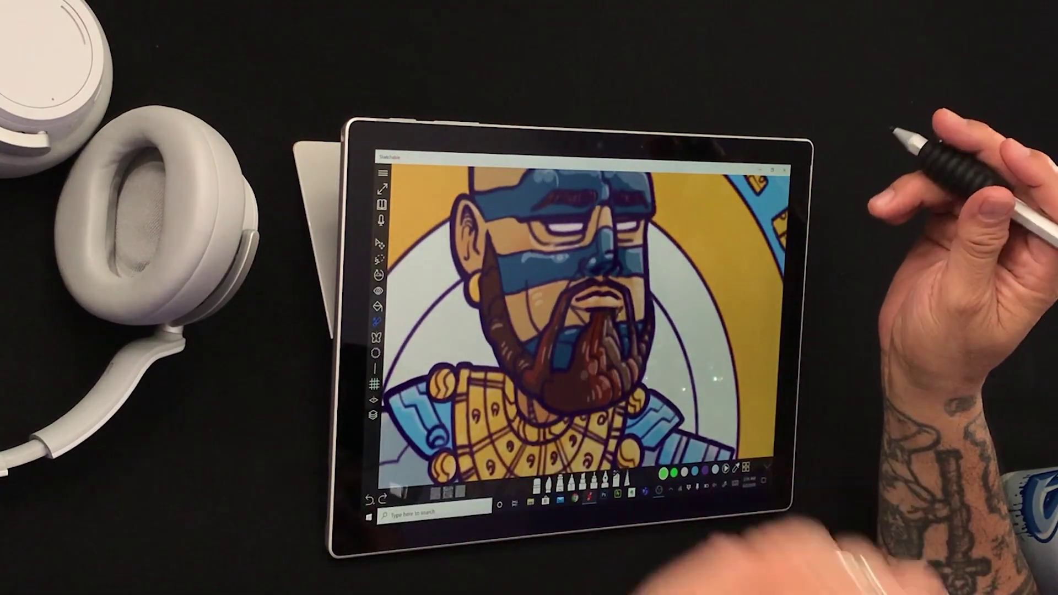
scroll(490, 275, down, 4)
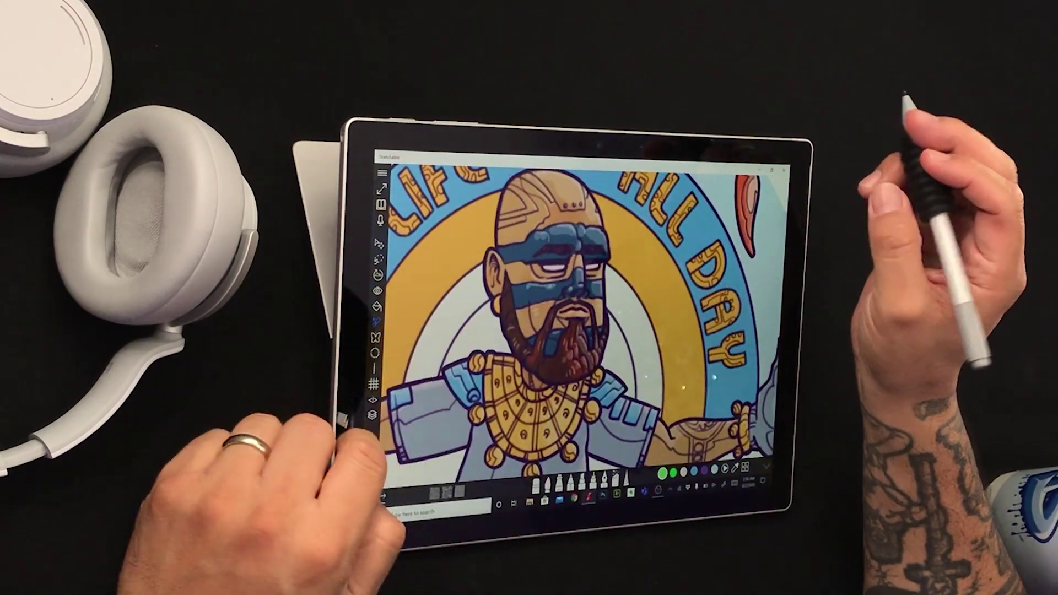
scroll(436, 306, down, 2)
scroll(491, 276, up, 4)
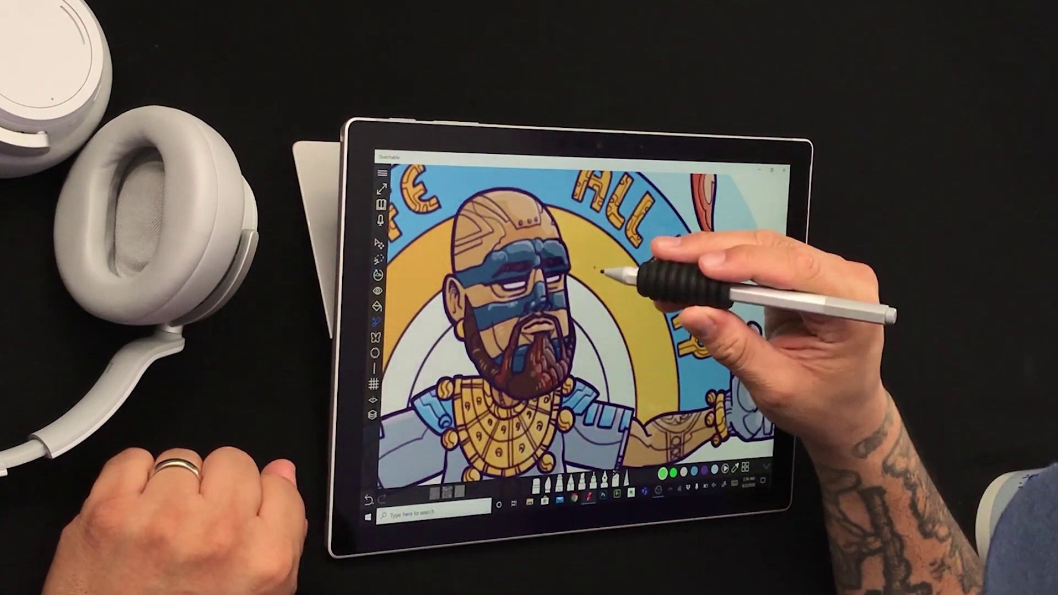
click(373, 414)
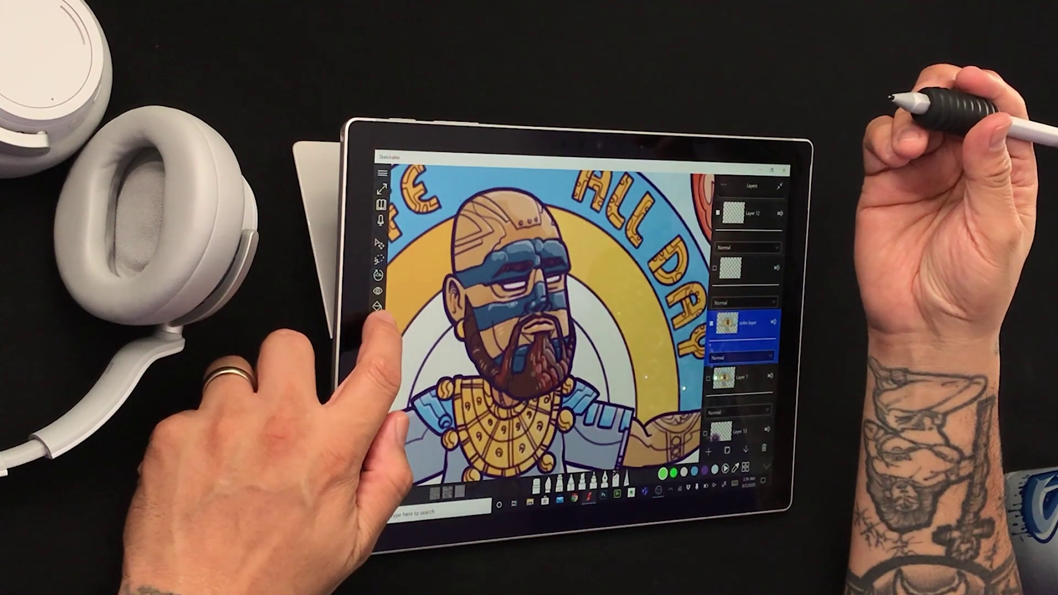
click(373, 415)
click(377, 322)
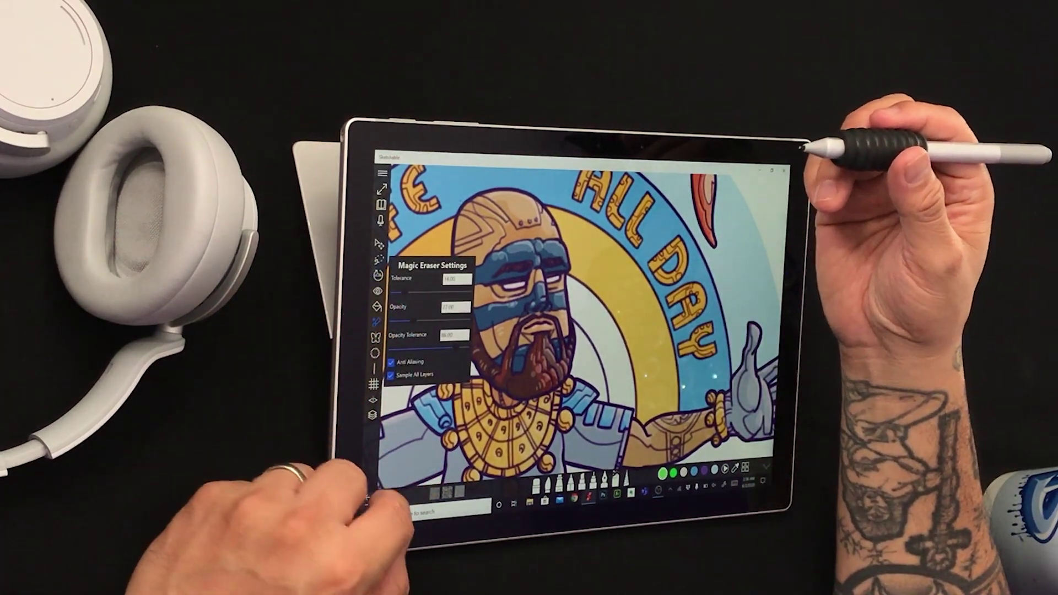
click(381, 485)
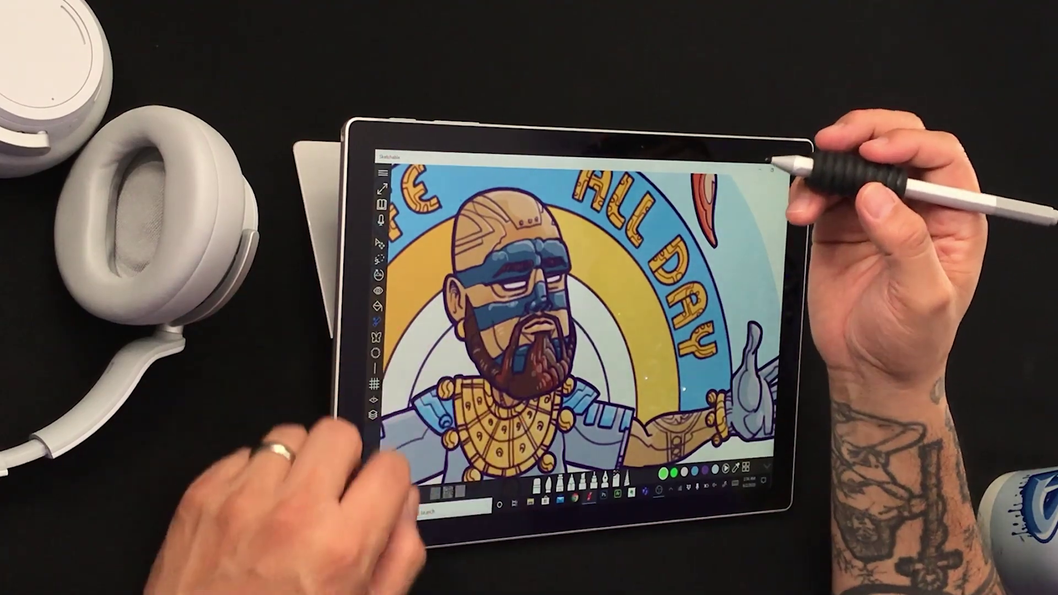
- Focus on the ALL DAY lettering and set the Magic Eraser's opacity to 64
scroll(496, 264, down, 3)
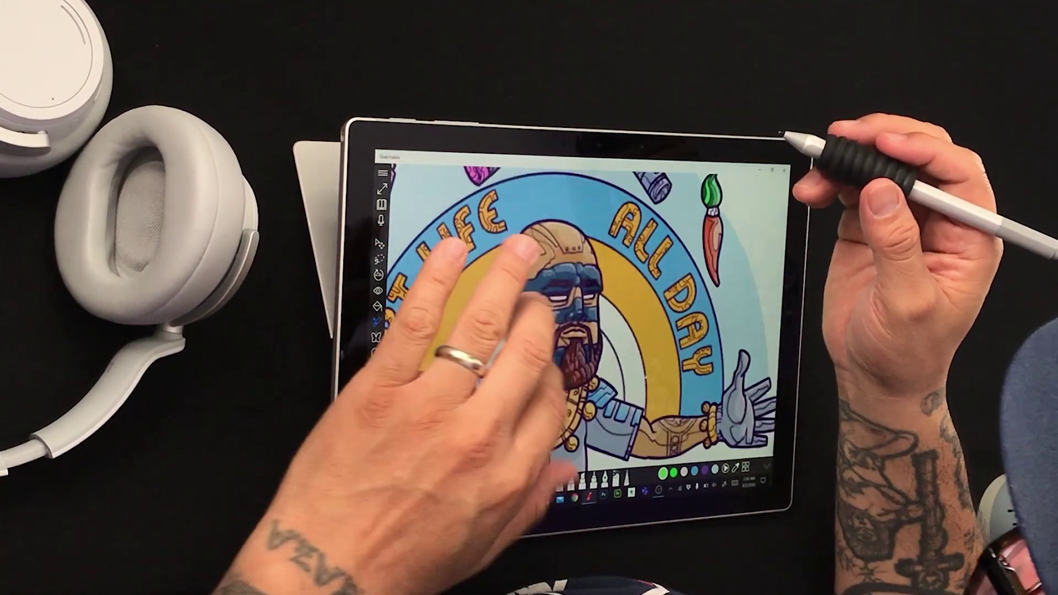
scroll(529, 248, up, 3)
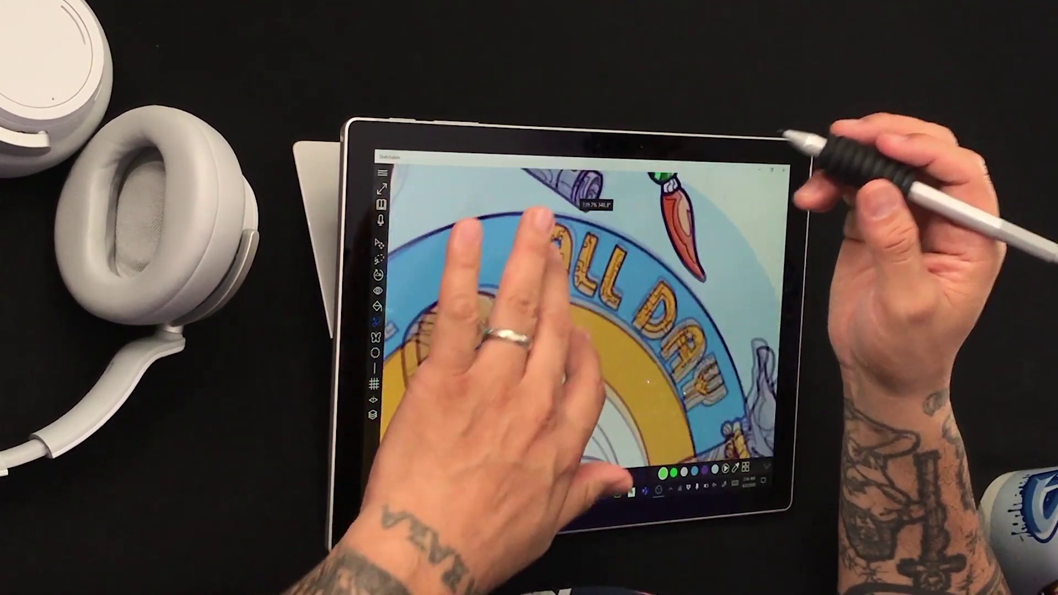
scroll(513, 243, up, 4)
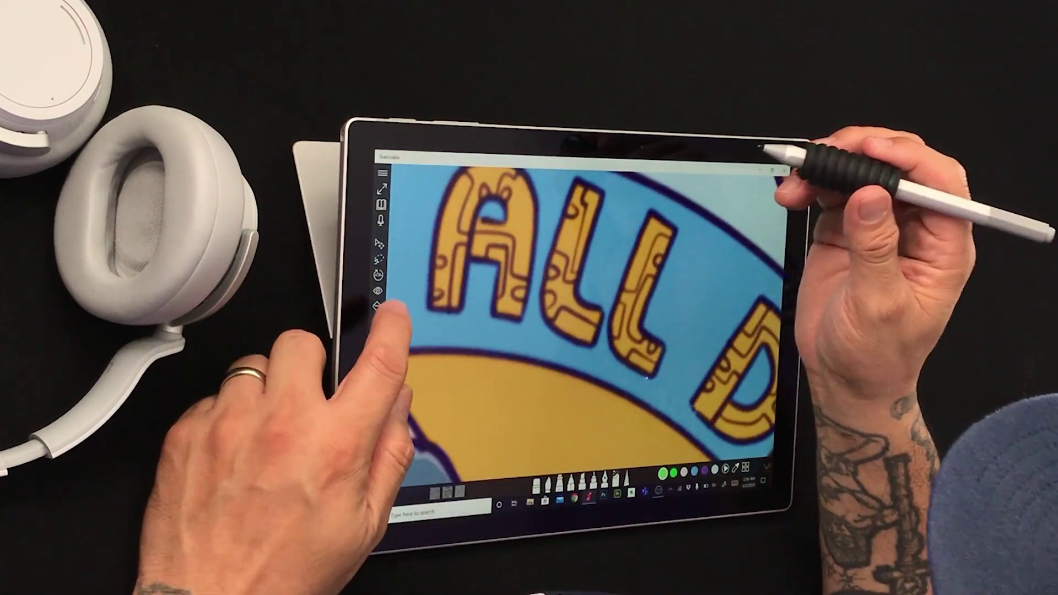
click(376, 321)
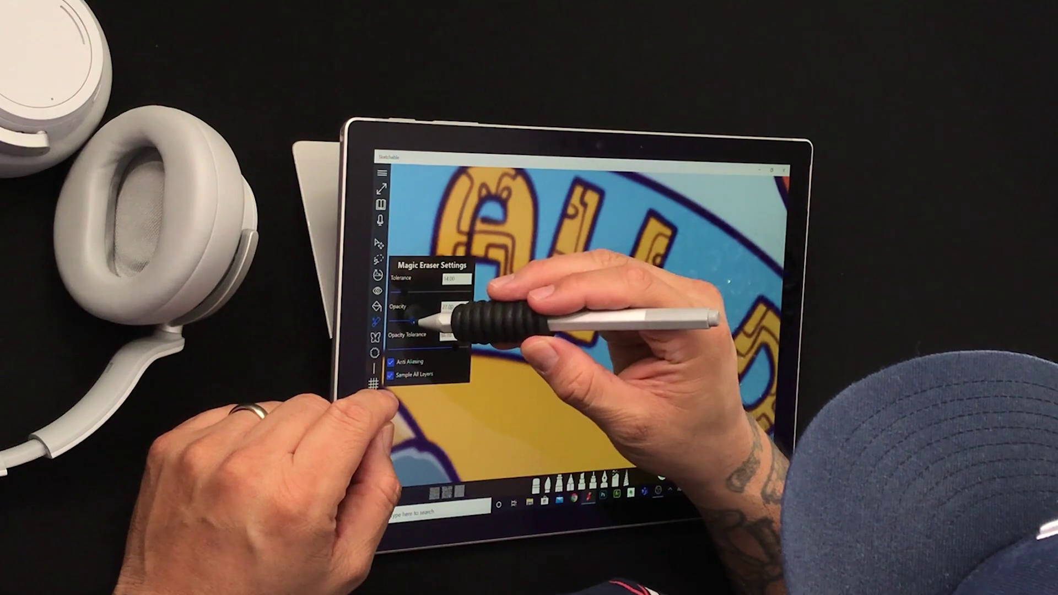
drag(446, 320, 449, 320)
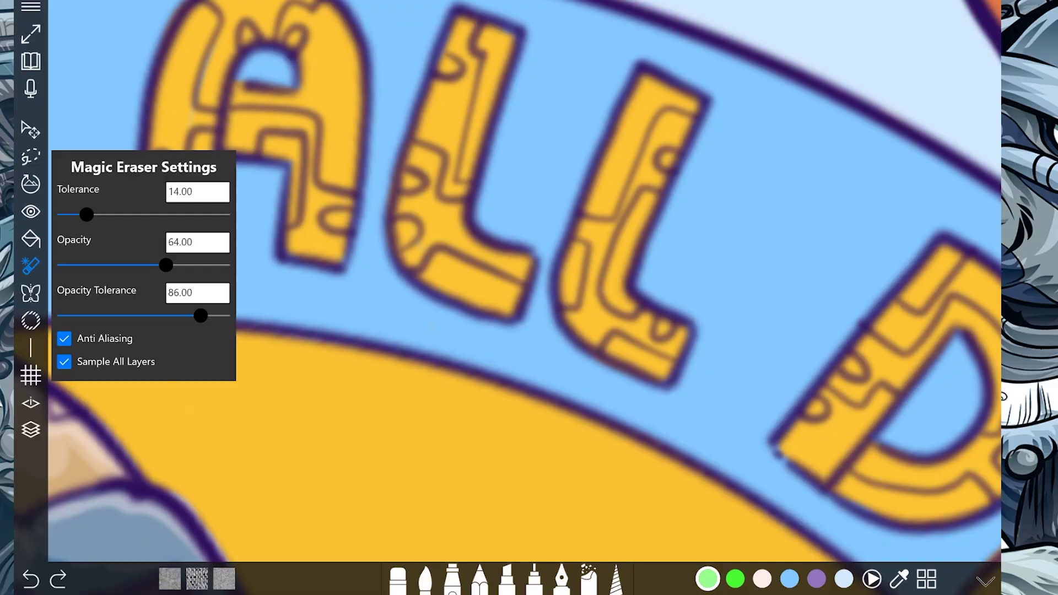
- Magic-erase the small rounded yellow details enclosed by the line art inside the letters of ALL DAY
click(431, 327)
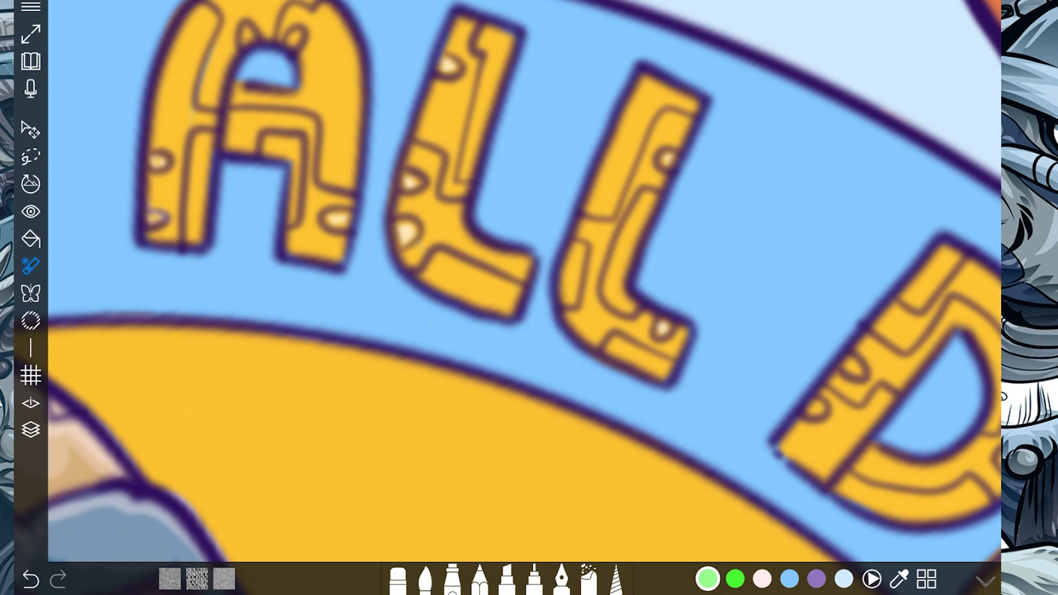
scroll(525, 281, down, 6)
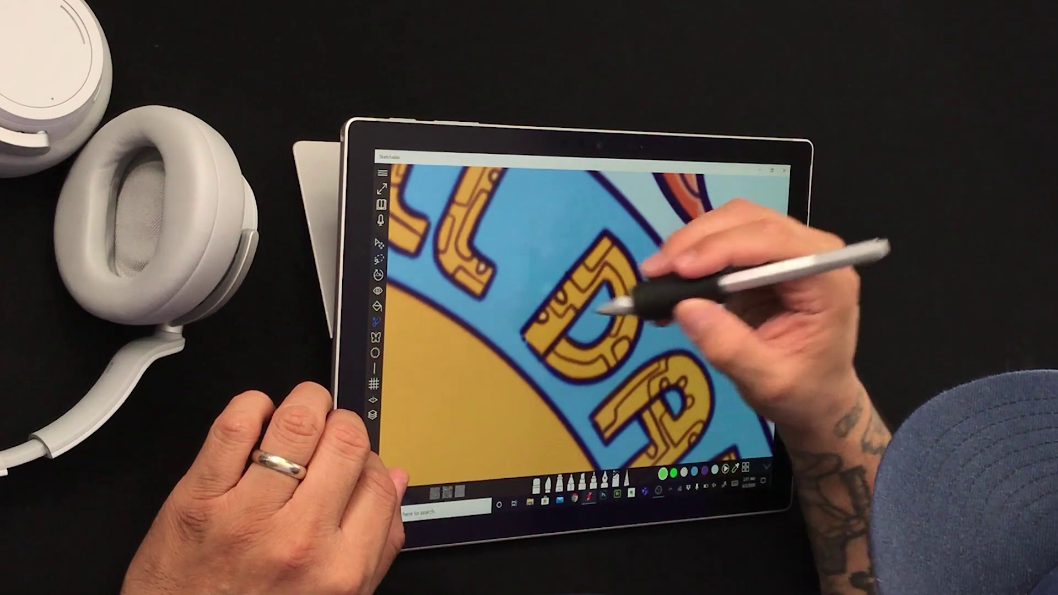
scroll(485, 284, down, 3)
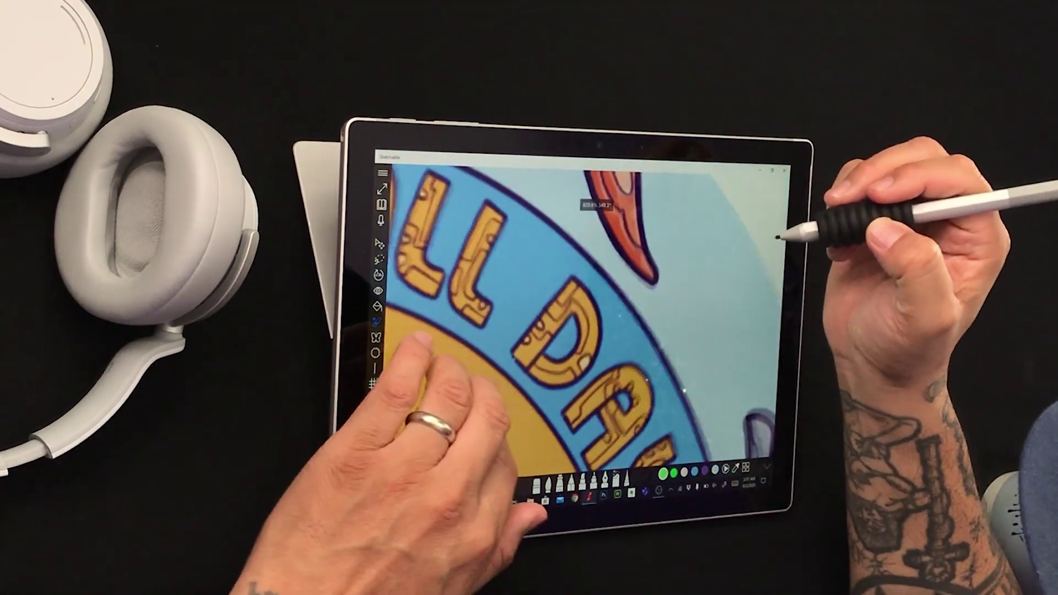
scroll(518, 270, down, 1)
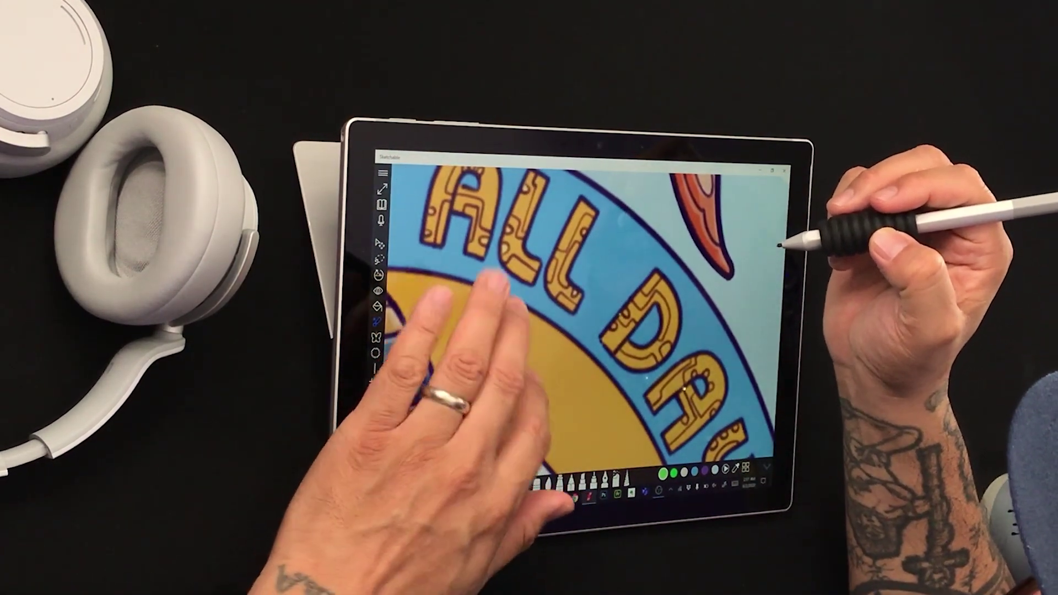
- Lower the Magic Eraser's opacity and focus on the lettering of the word DAY
scroll(485, 303, down, 3)
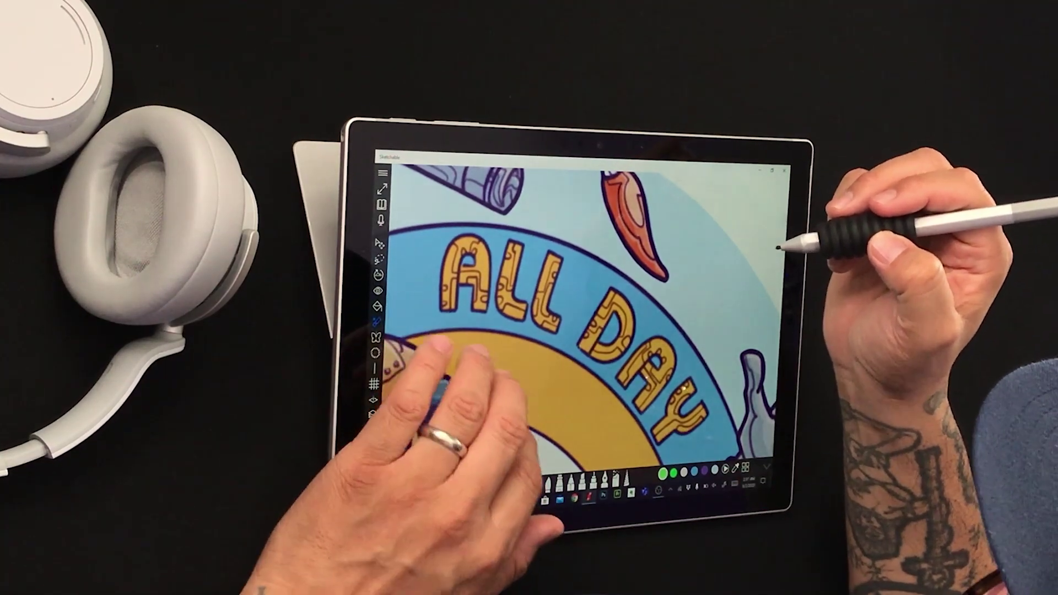
click(376, 322)
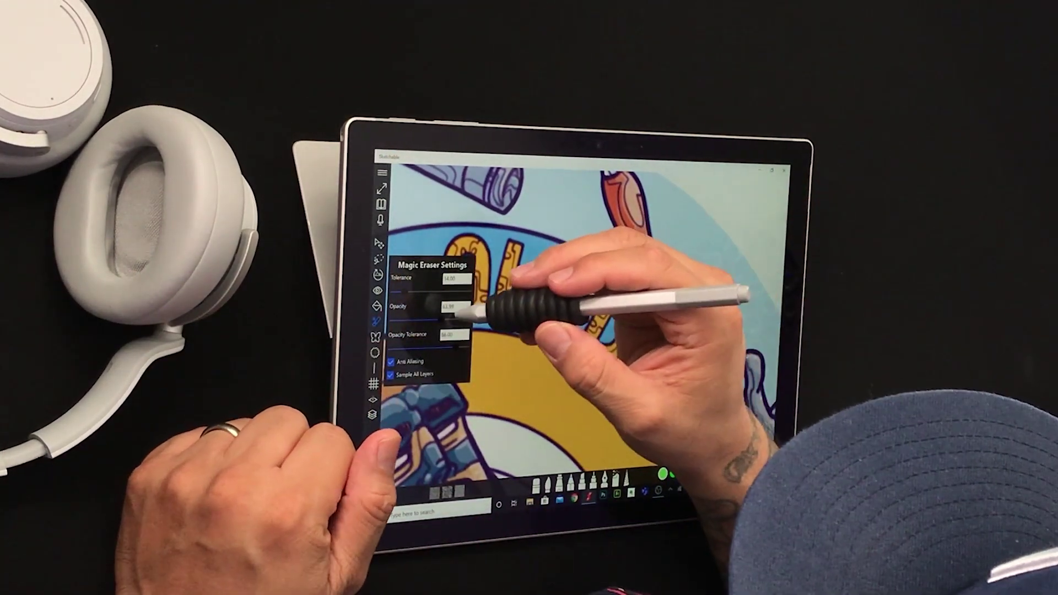
drag(442, 320, 427, 320)
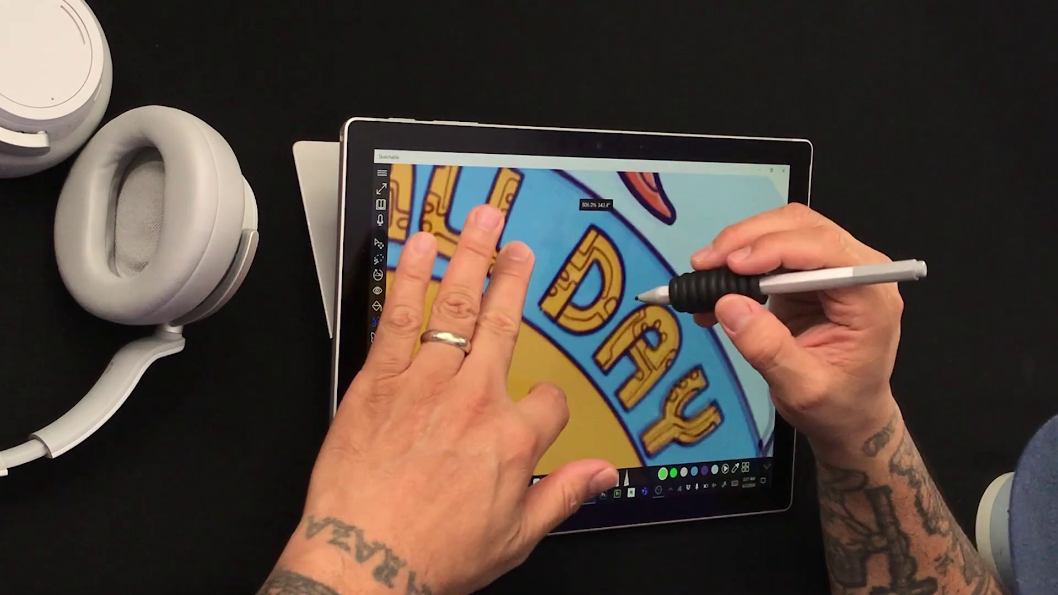
scroll(496, 264, up, 1)
click(382, 173)
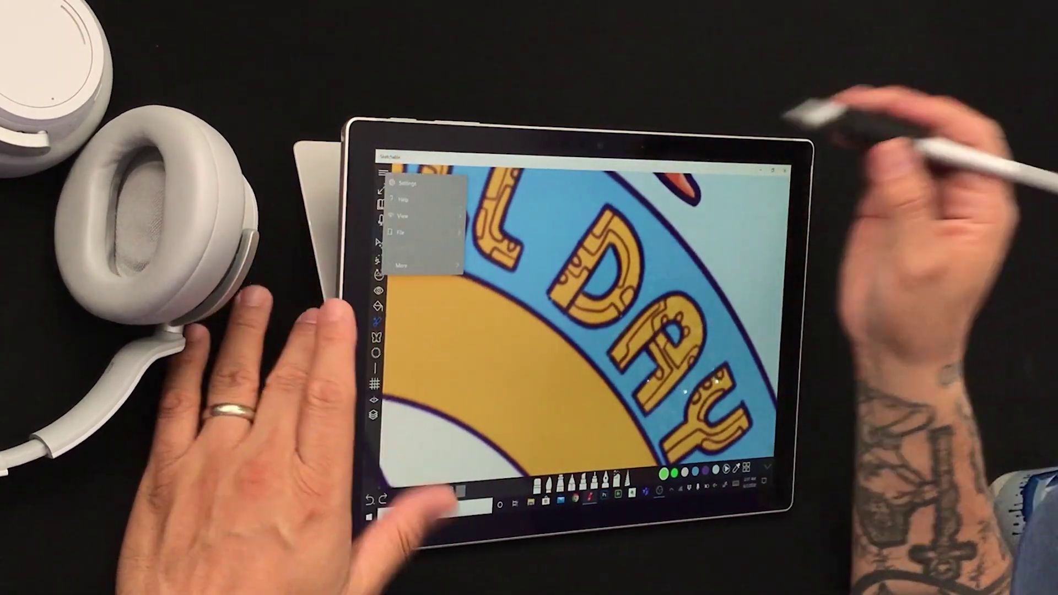
click(407, 183)
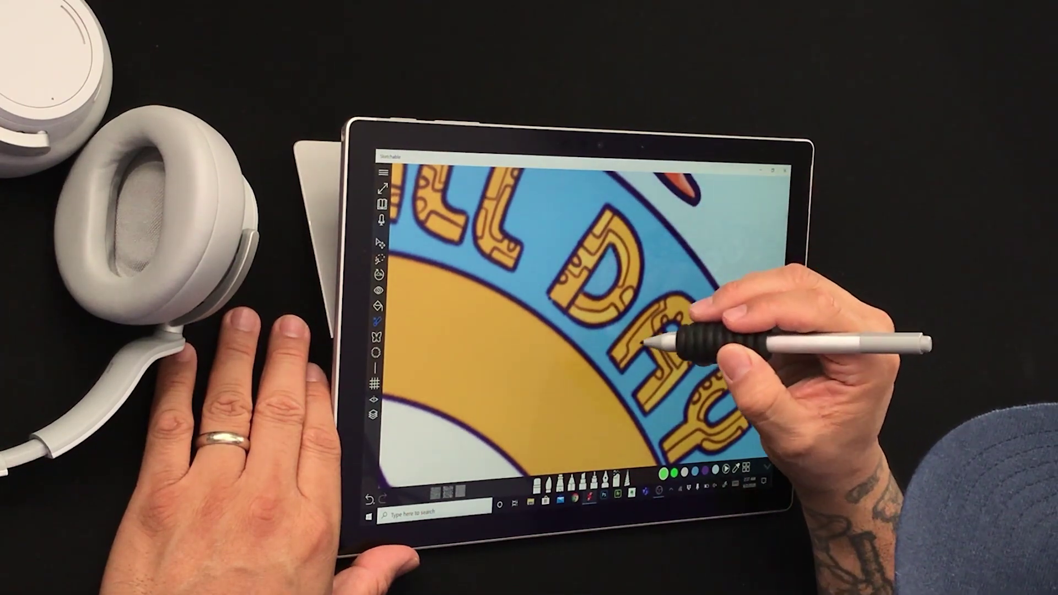
- Hide the line art layer to inspect the colours inside the letters of DAY, and show the line art again
scroll(568, 281, down, 3)
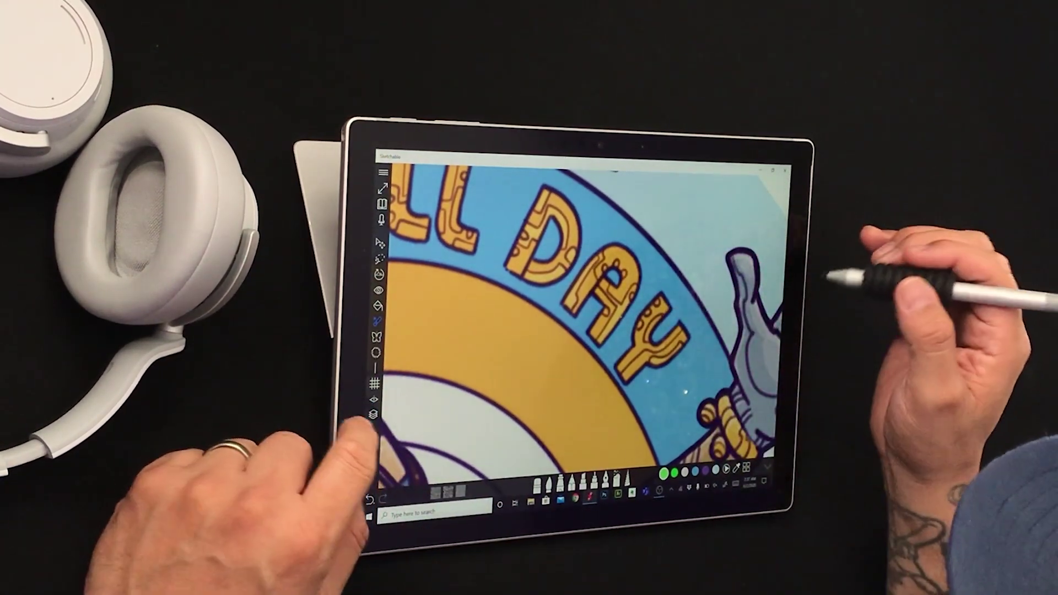
click(373, 414)
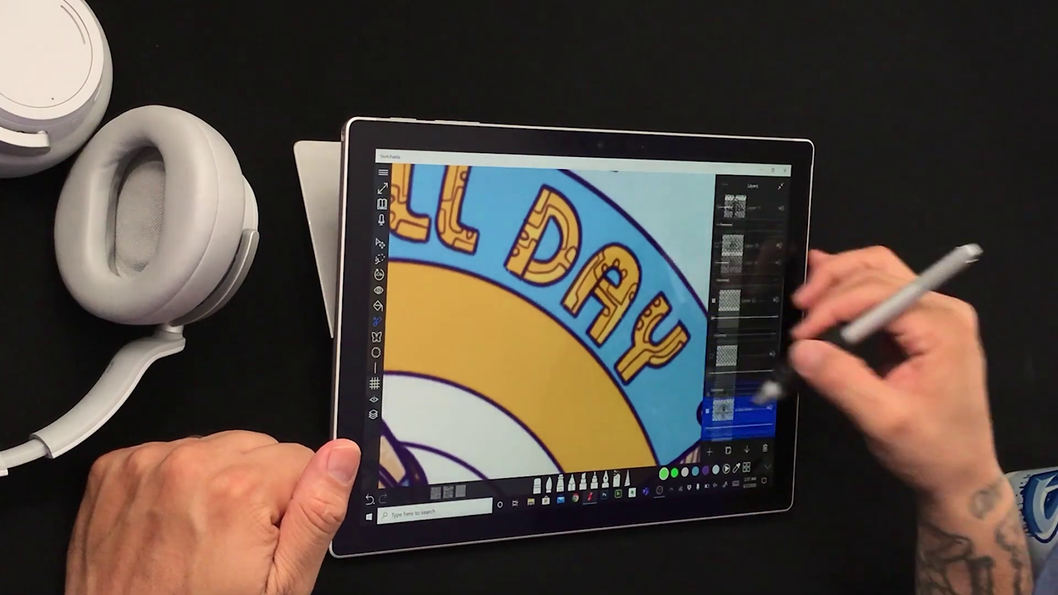
scroll(760, 396, up, 5)
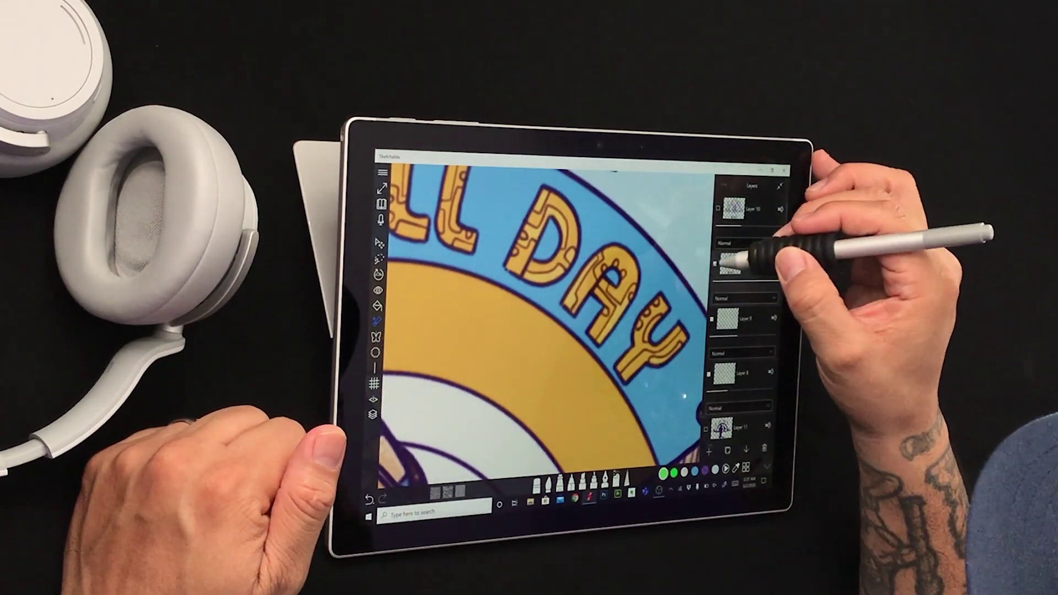
click(738, 260)
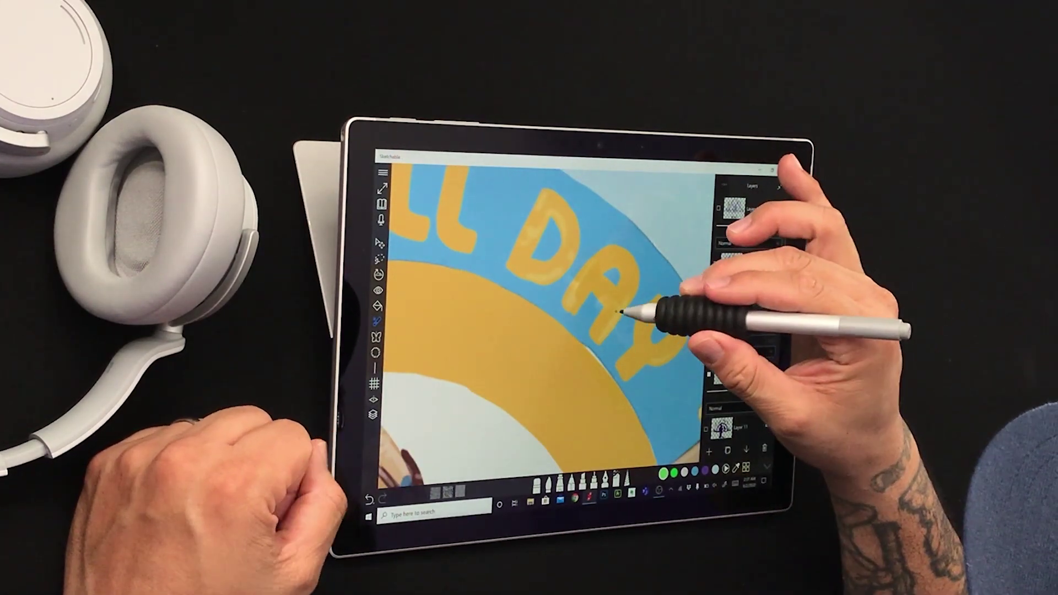
click(717, 263)
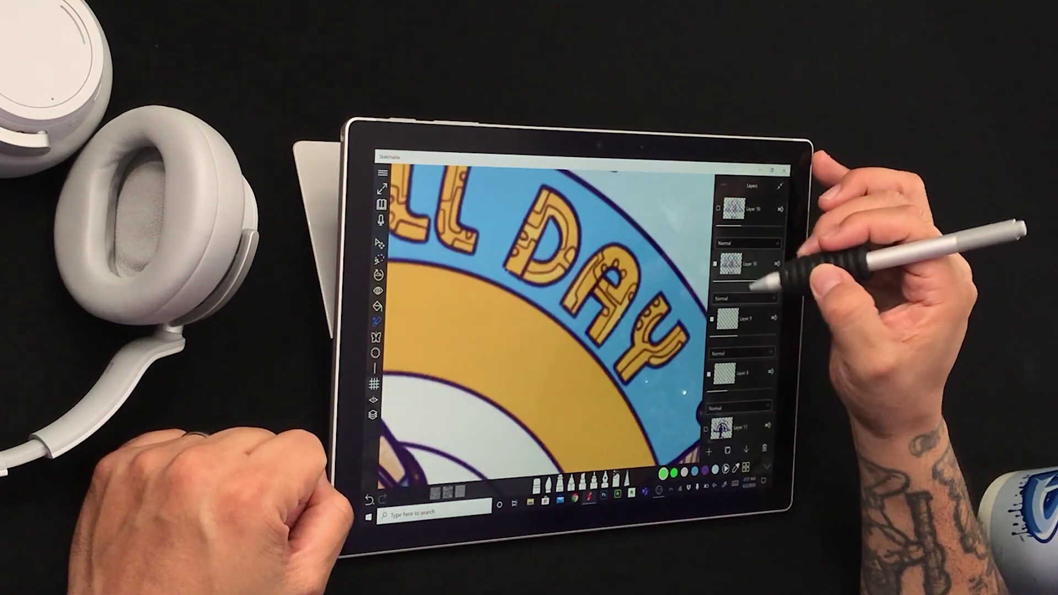
- Lower the opacity of the color layer, restore it to full and close the layer list
drag(752, 288, 775, 201)
drag(758, 397, 727, 400)
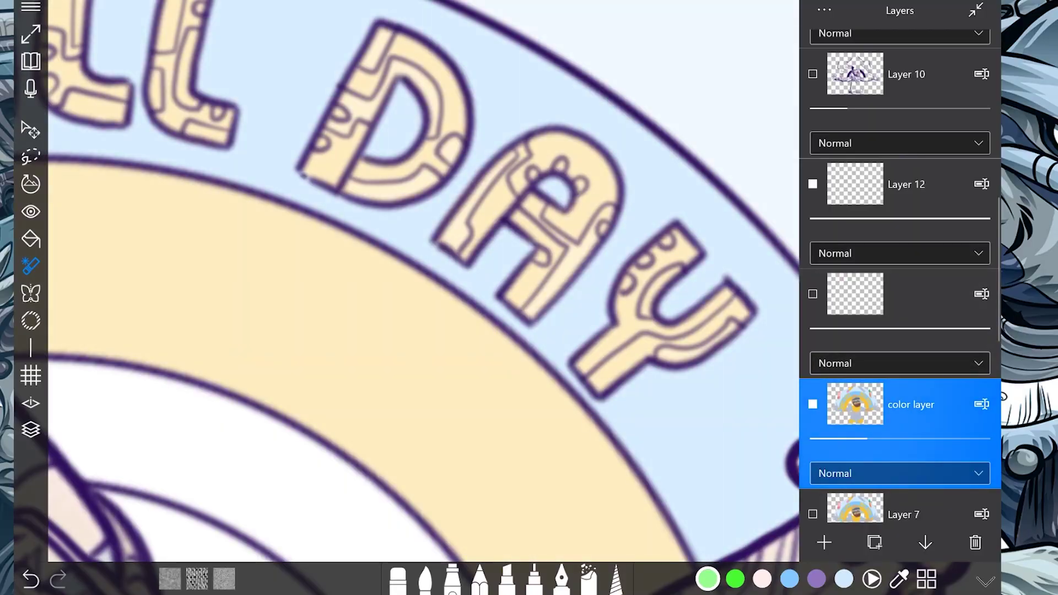
drag(867, 439, 990, 439)
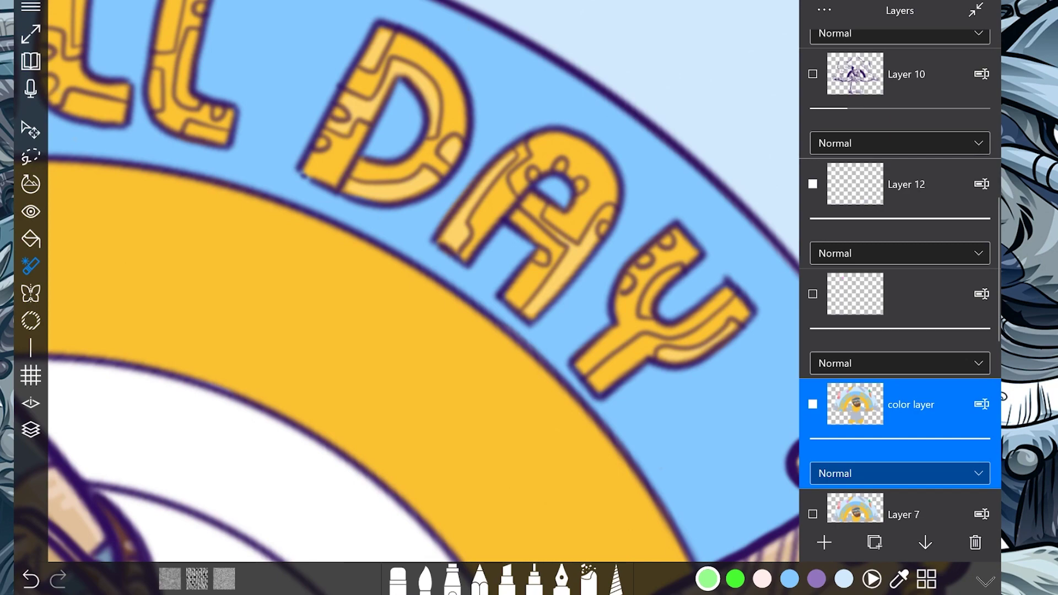
click(31, 429)
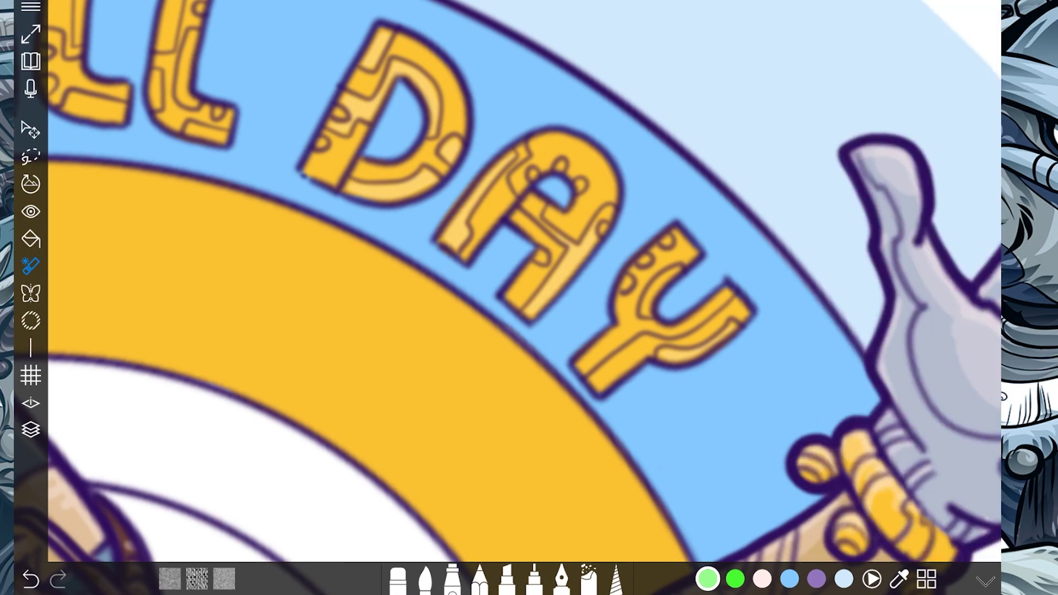